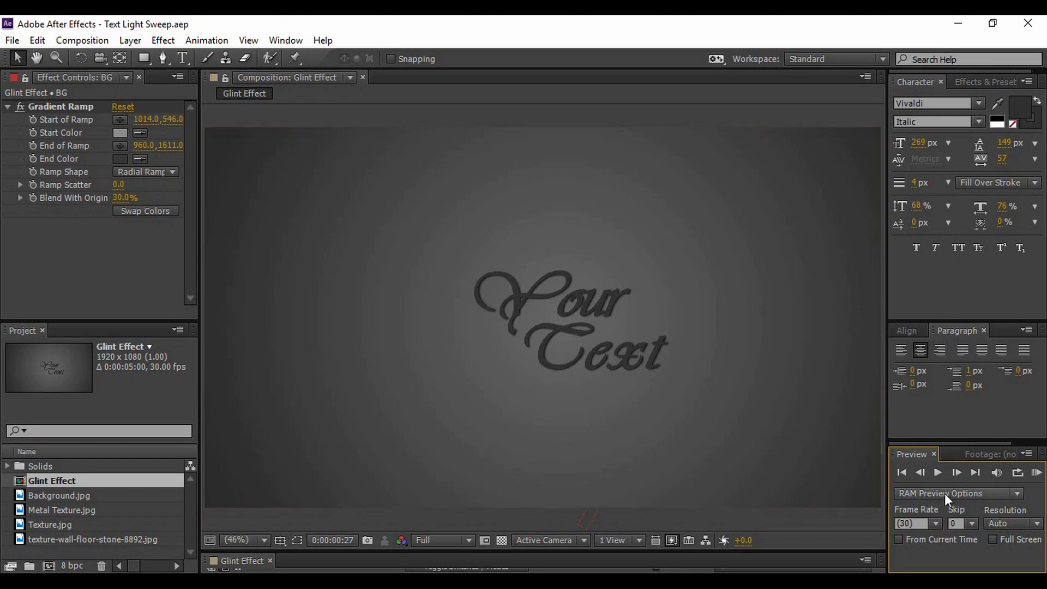
- Preview the finished Glint Effect composition from its first frame and enlarge the timeline area
left_click(901, 472)
left_click(937, 473)
left_click(937, 472)
left_click_drag(844, 551, 844, 438)
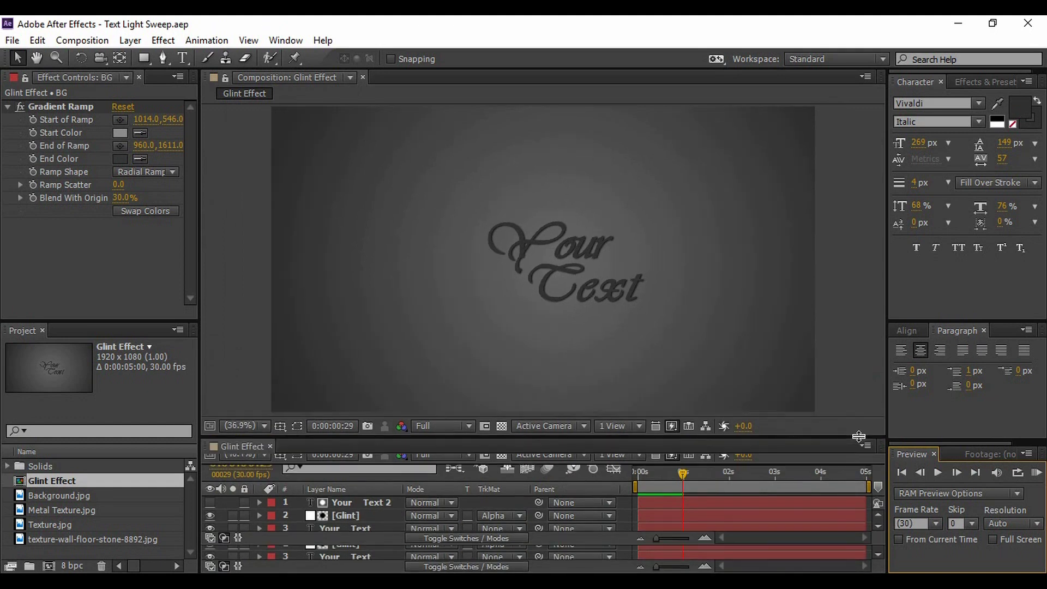
- Create a new composition named Text Light Sweep at 1920 x 1080 px, 30 fps, with a 5-second duration
left_click(104, 40)
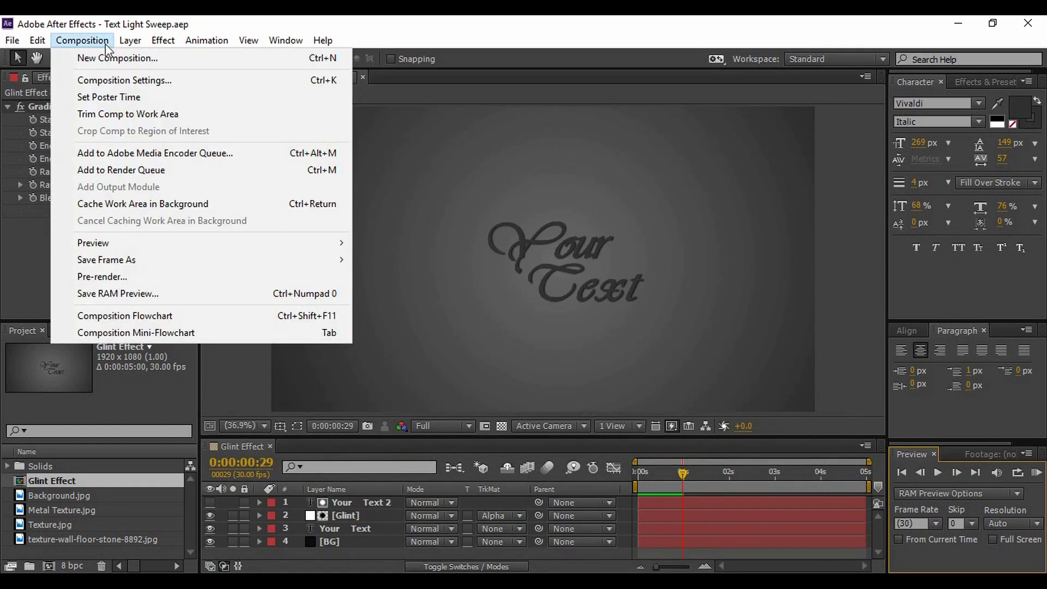
left_click(109, 57)
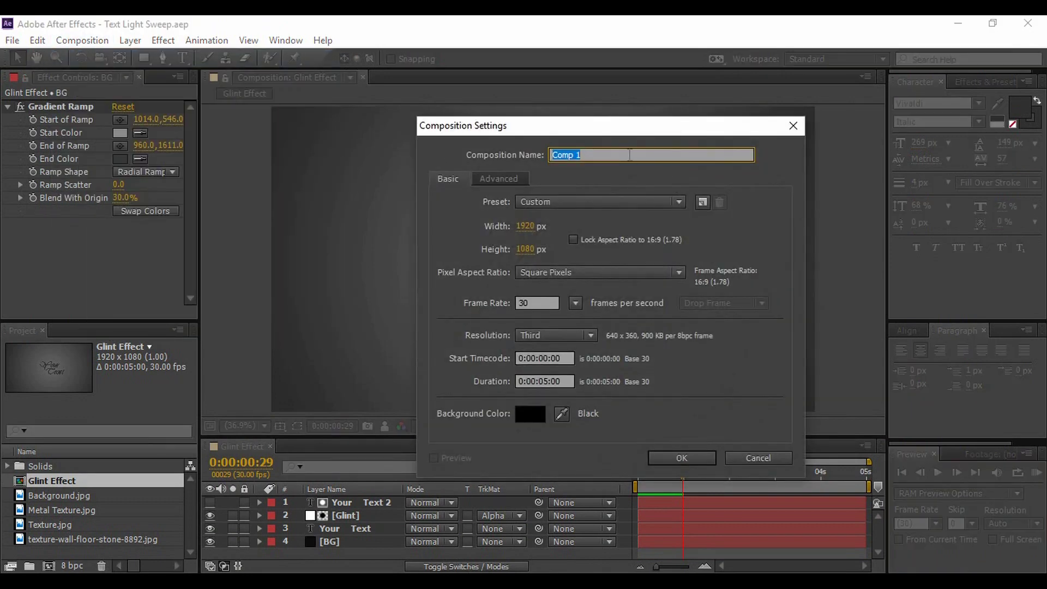
type("Te")
type("xt Ligh")
type("t ")
type("Se")
type("weep")
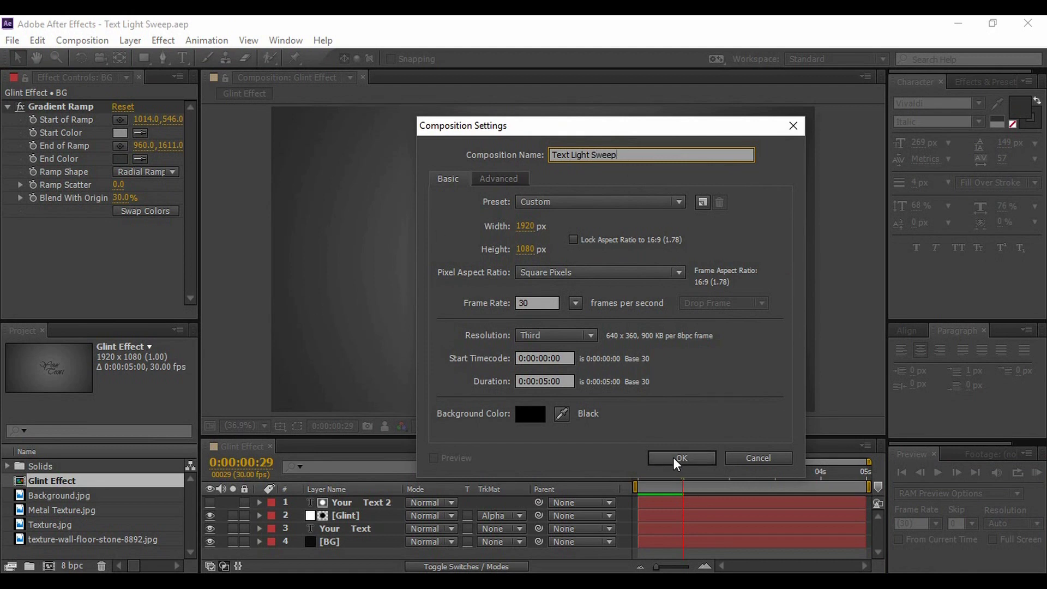
left_click(537, 303)
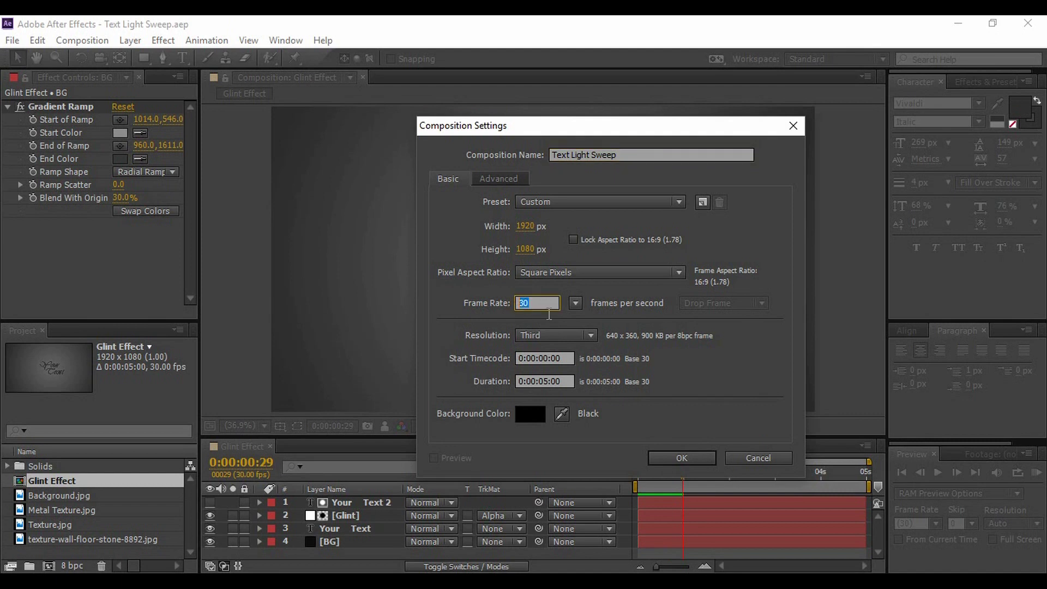
left_click(548, 303)
left_click(680, 458)
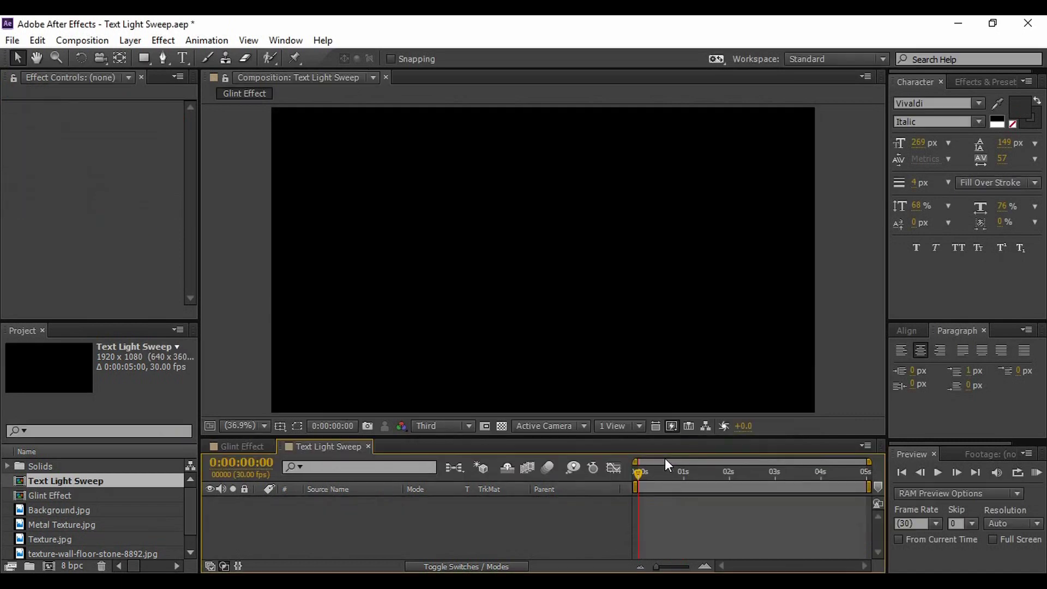
- Add a gray 1920 x 1080 px solid layer named BG to the Text Light Sweep composition
right_click(388, 522)
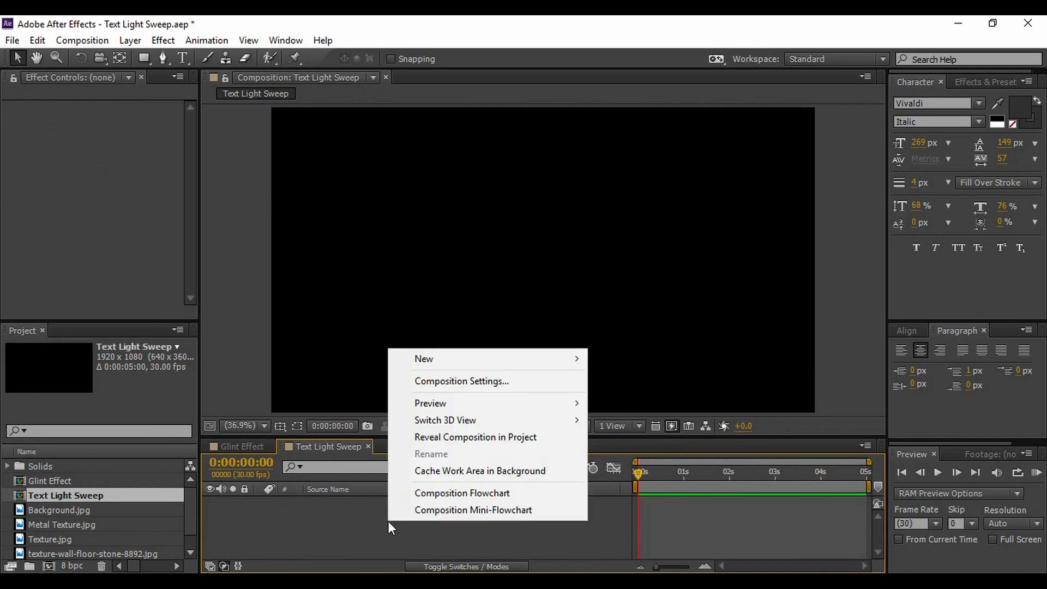
mouse_move(468, 362)
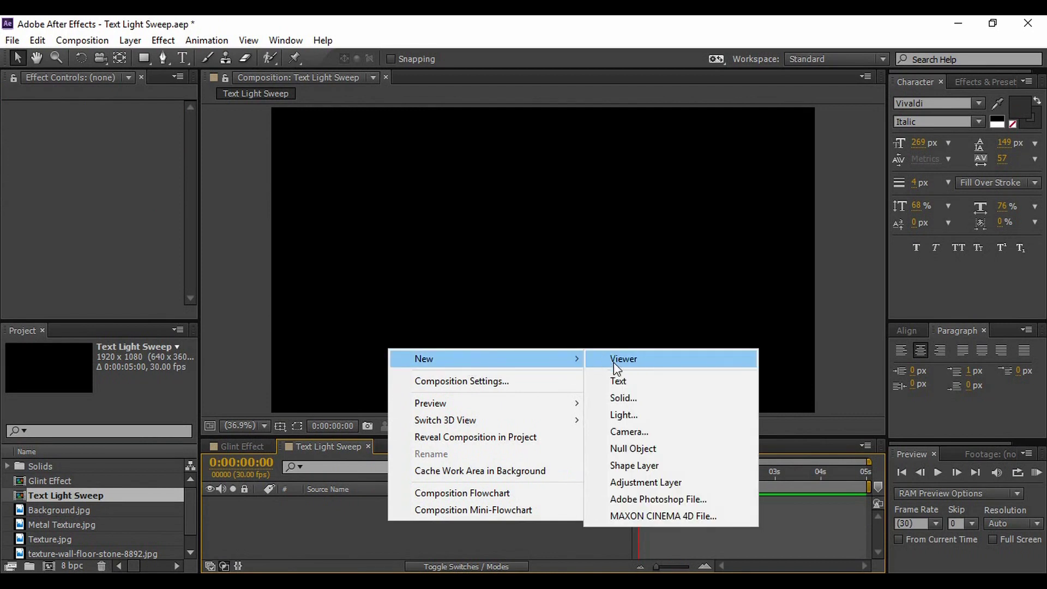
left_click(626, 398)
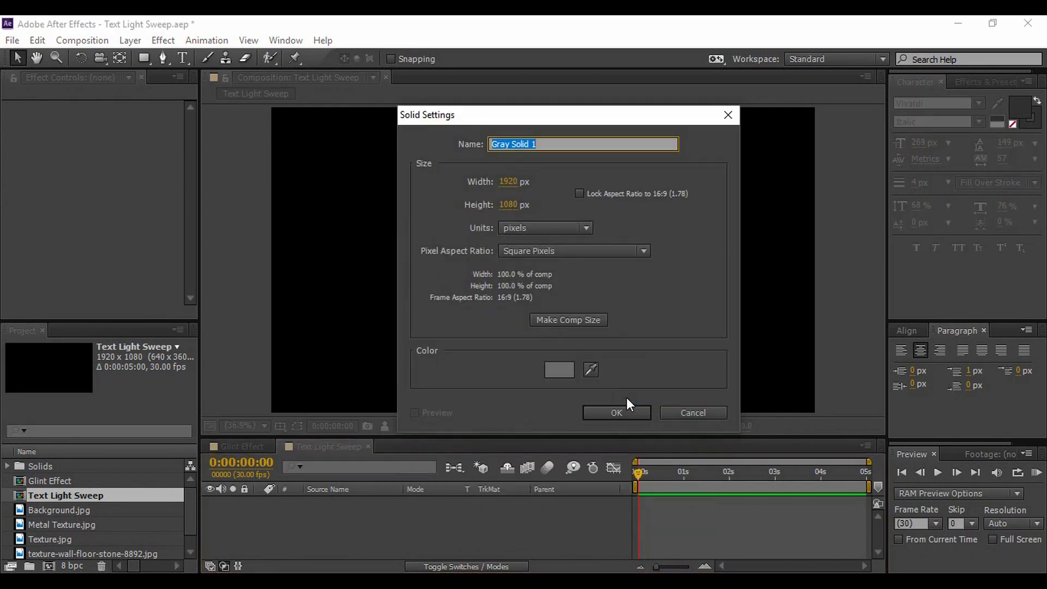
type("BG")
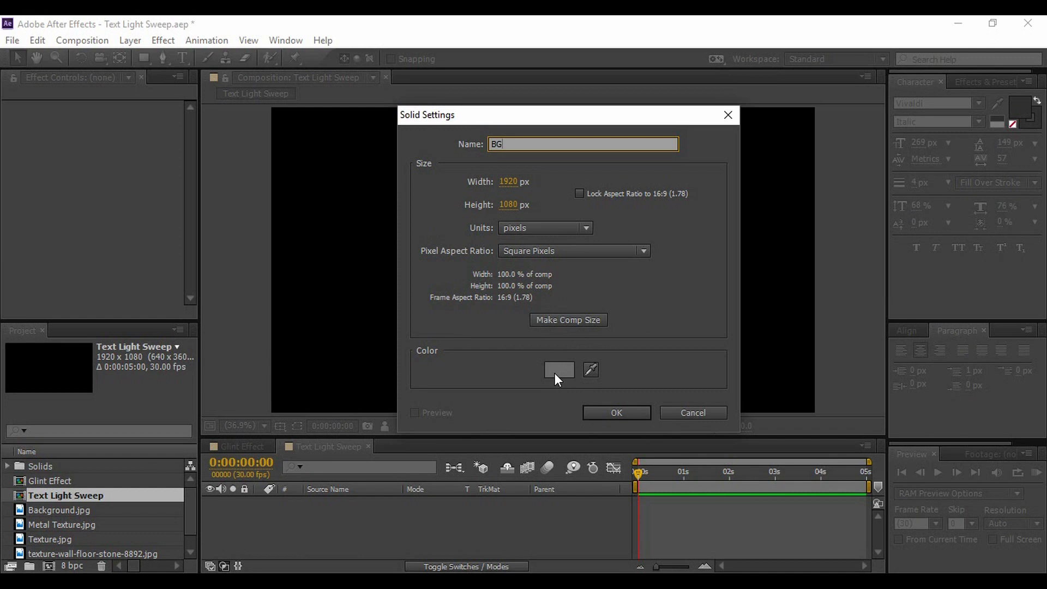
left_click(606, 414)
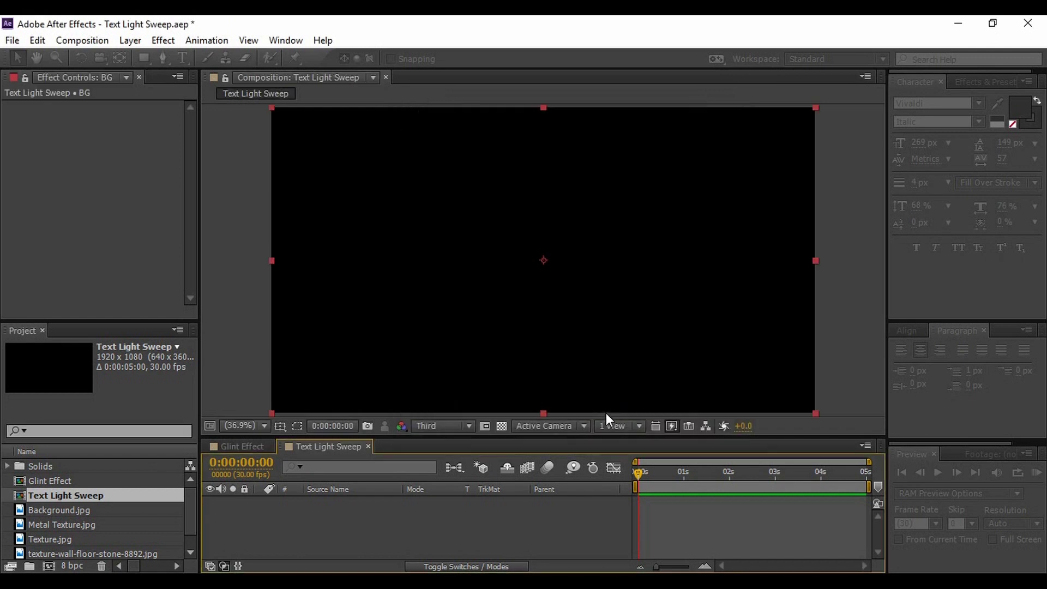
left_click(547, 530)
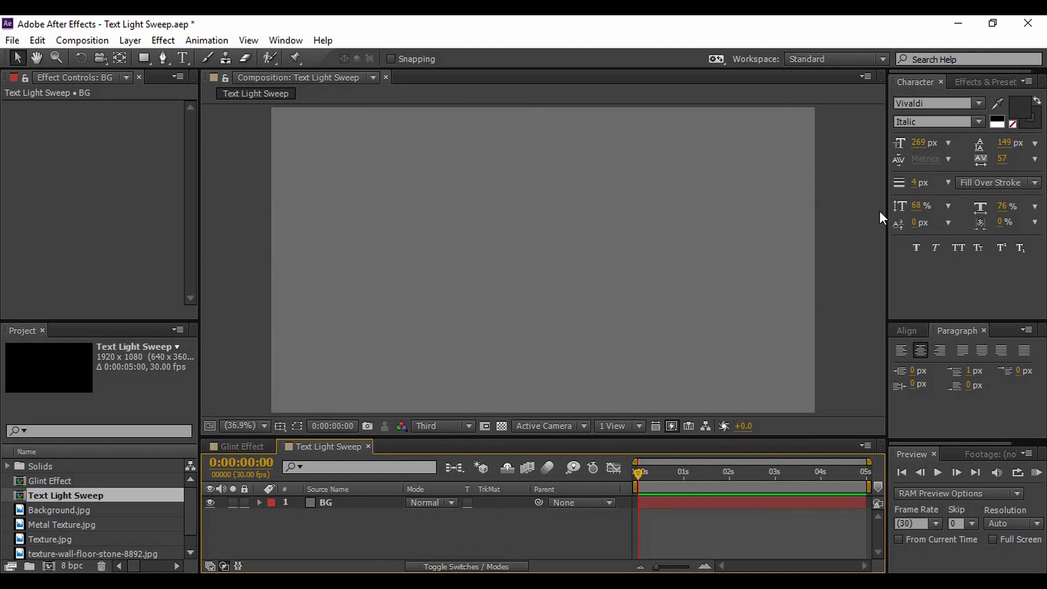
- Search the effects for "gradi" and apply Gradient Ramp to the BG layer
left_click(977, 82)
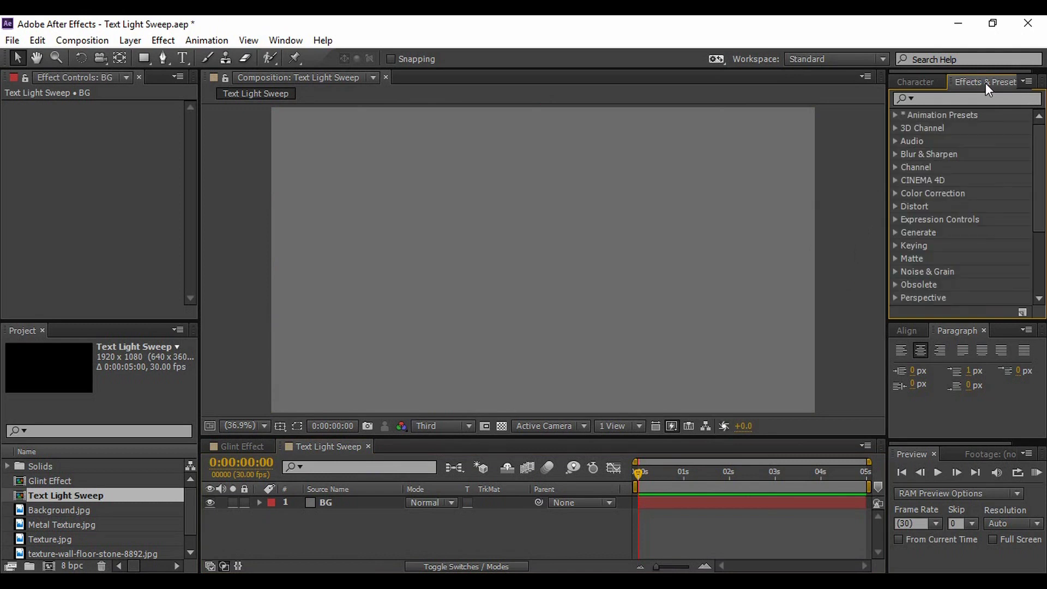
left_click(960, 99)
type("gradi")
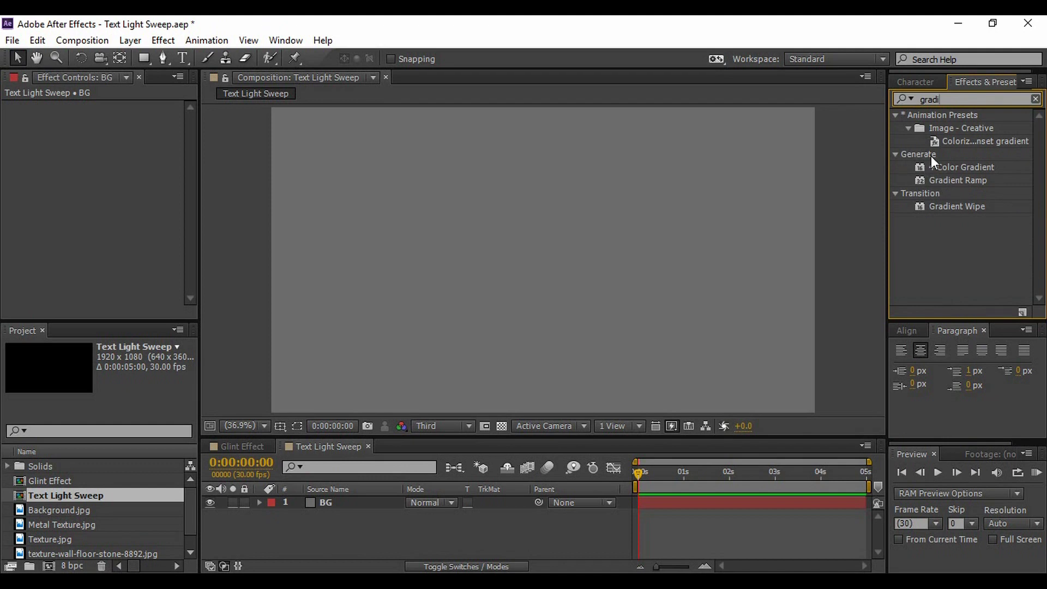
left_click_drag(958, 183, 620, 278)
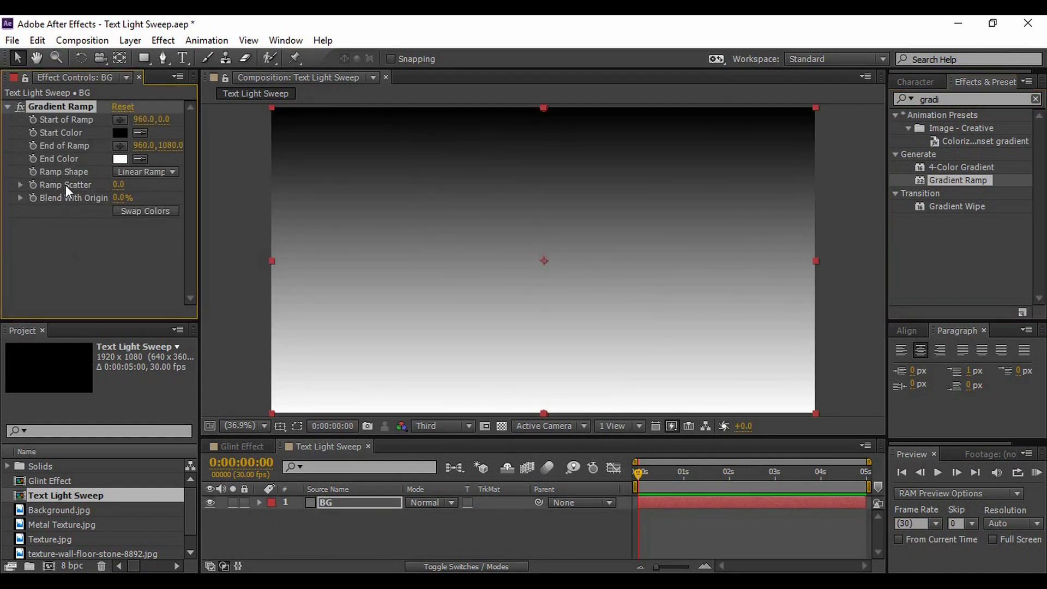
- Set the gradient's shape to Radial Ramp and move its start point to the frame centre, about 960, 539
left_click(152, 171)
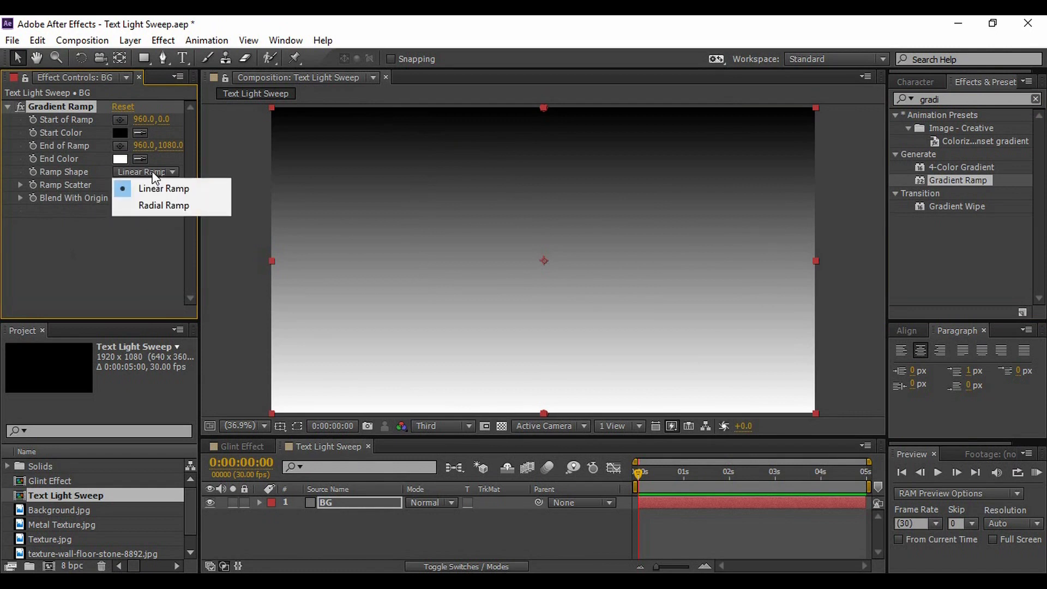
left_click(159, 205)
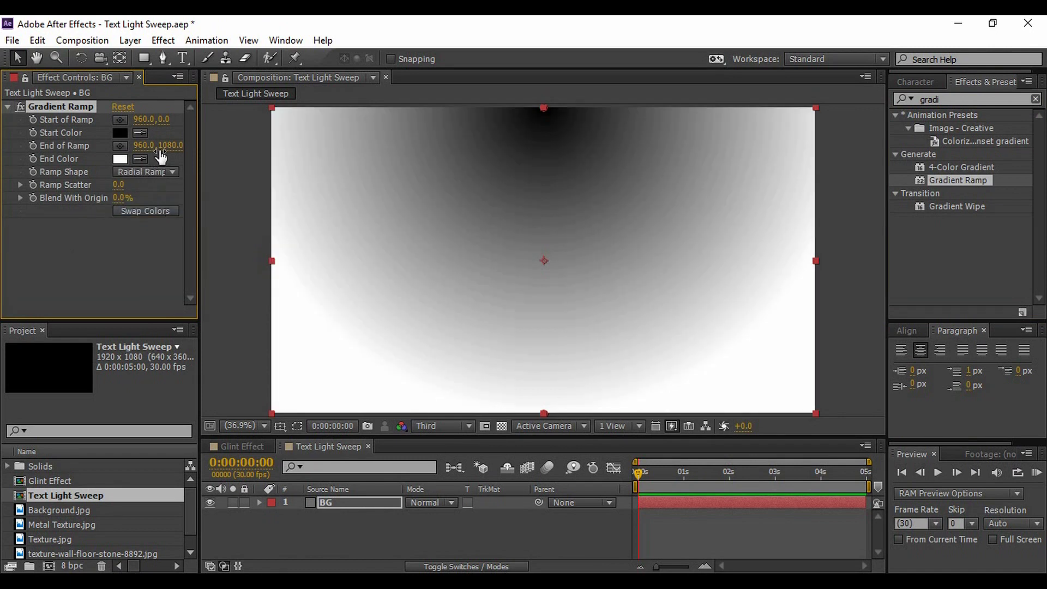
left_click(118, 57)
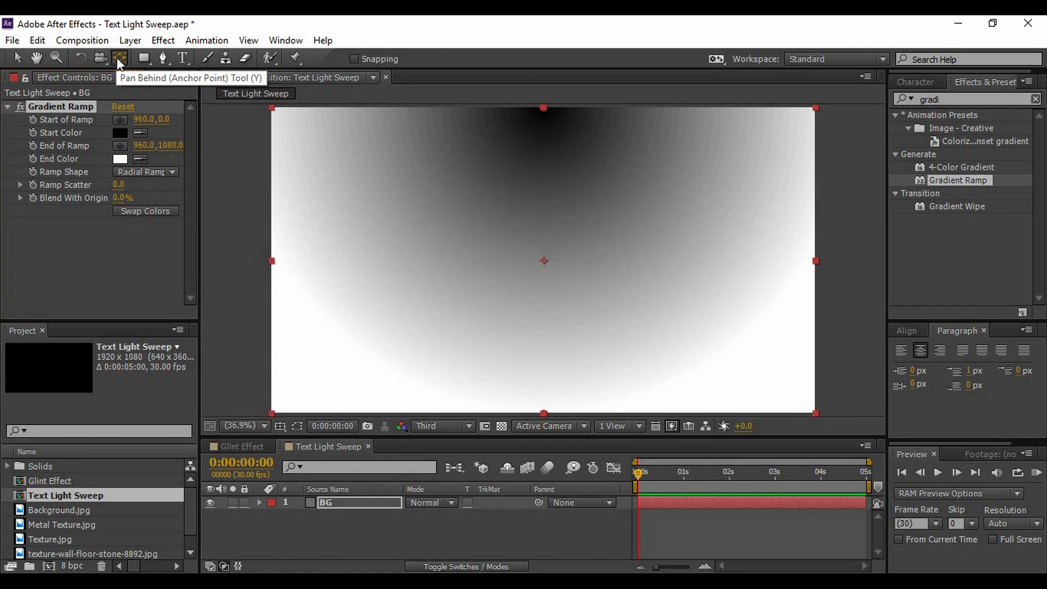
left_click_drag(545, 108, 545, 260)
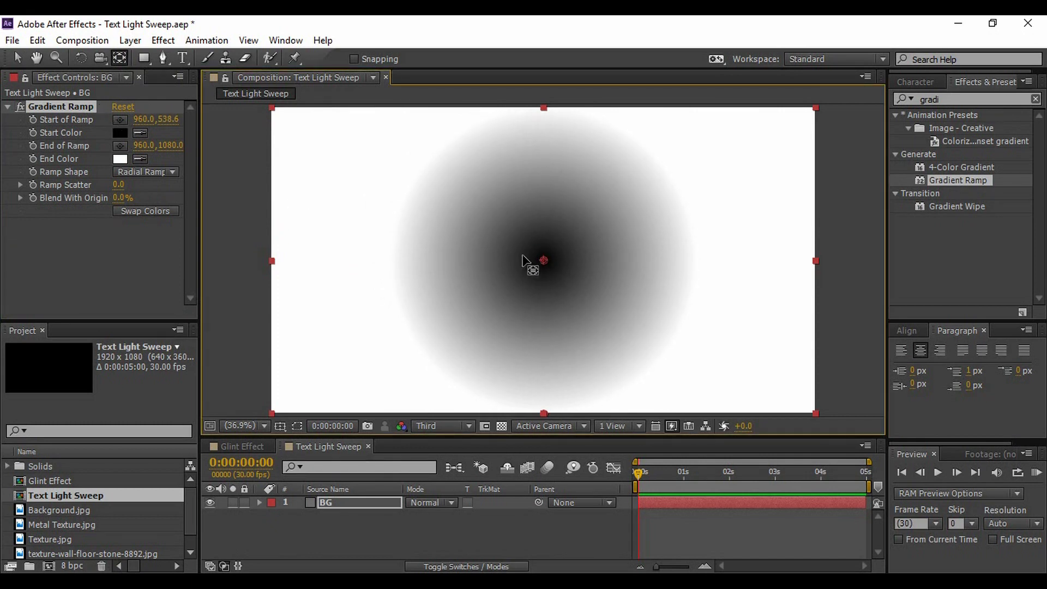
- Set the ramp's start color to 1D1D1D and its end color to 858585, and swap the two colors
left_click(120, 131)
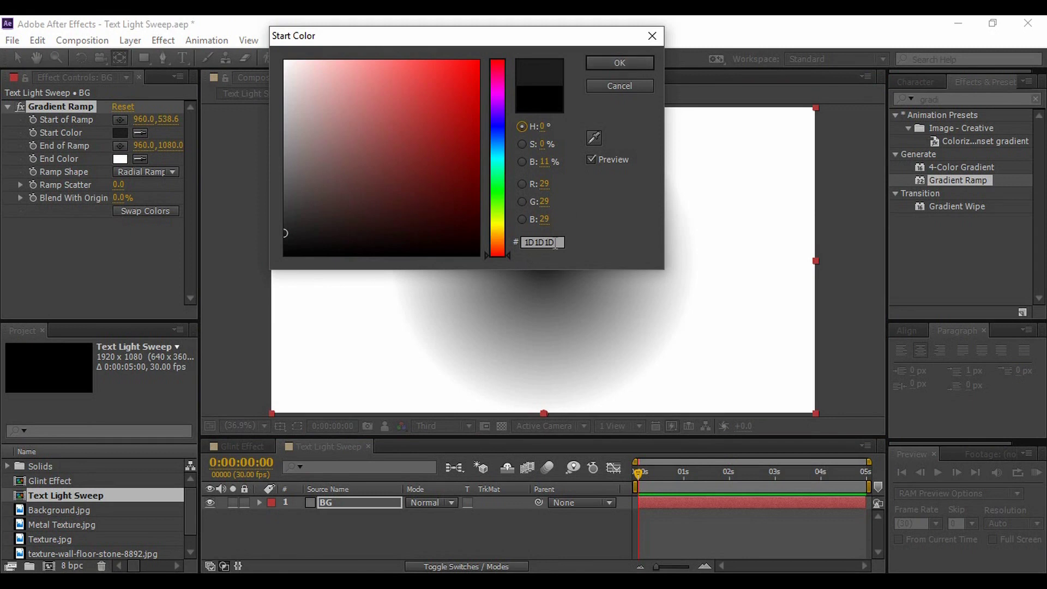
left_click(610, 67)
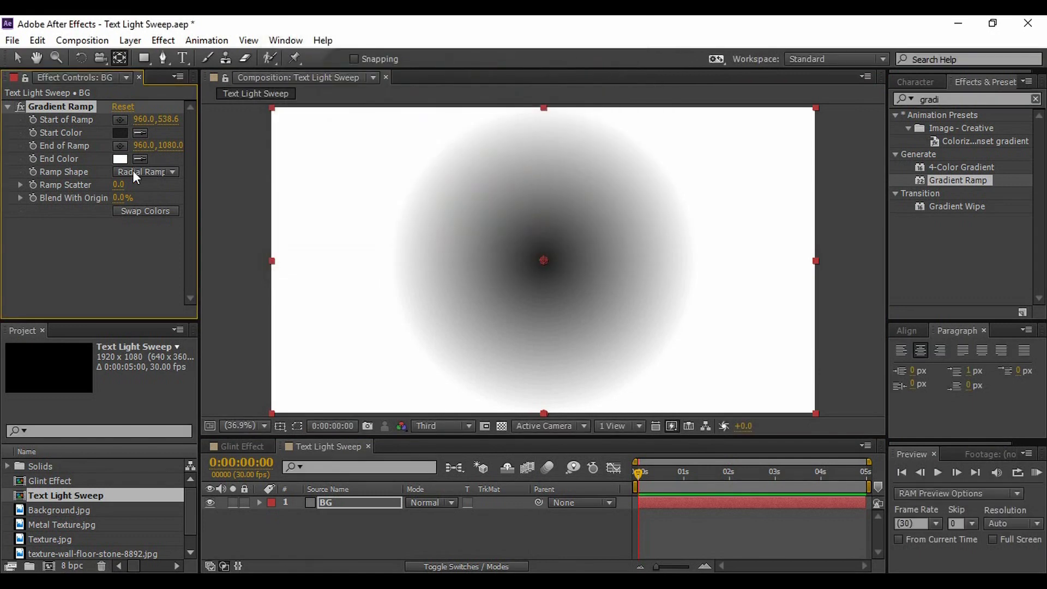
left_click(119, 159)
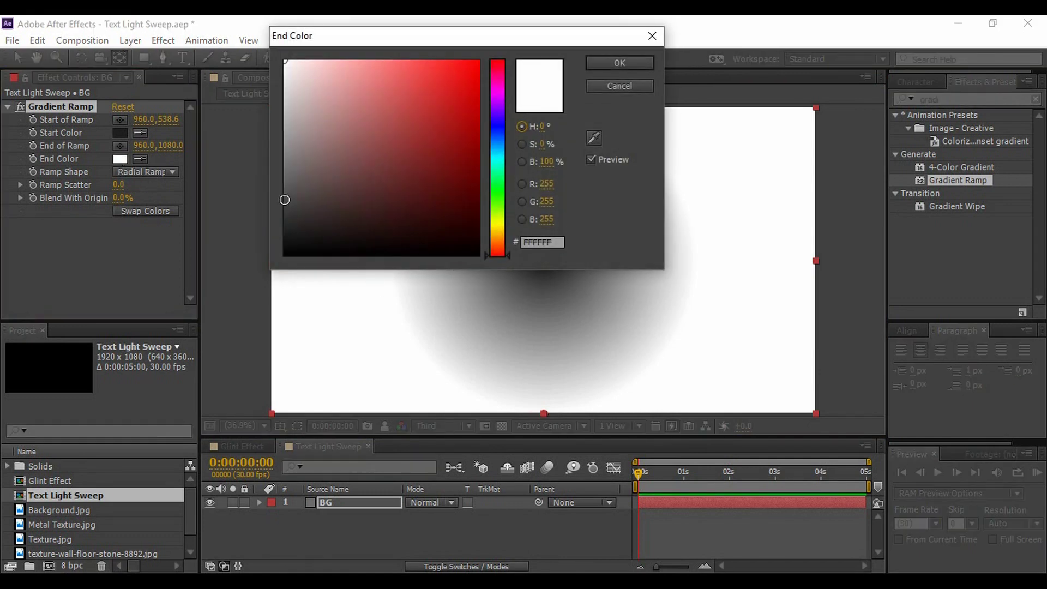
left_click_drag(284, 64, 273, 157)
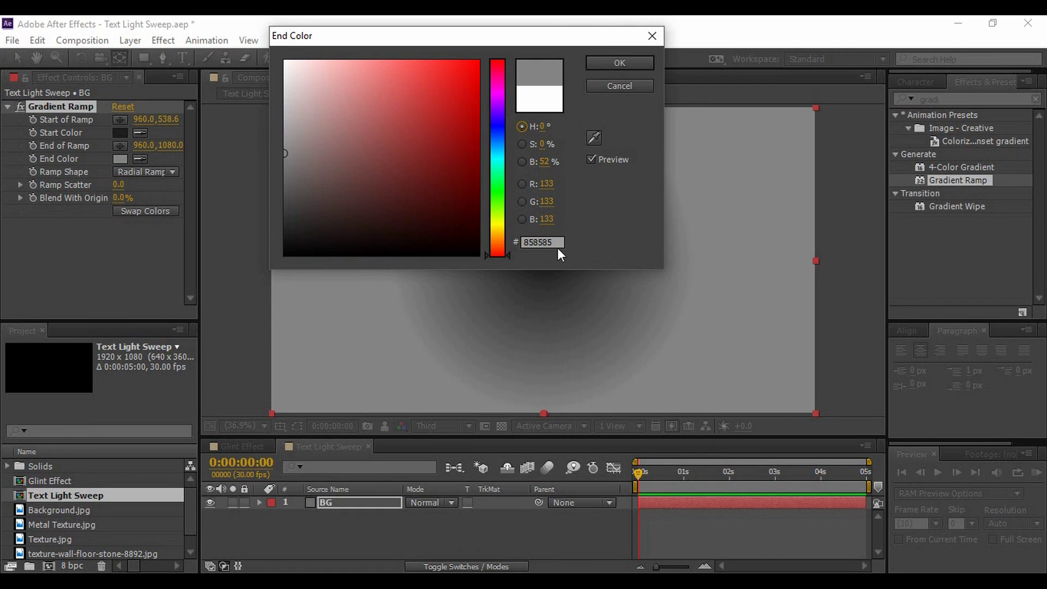
left_click(633, 61)
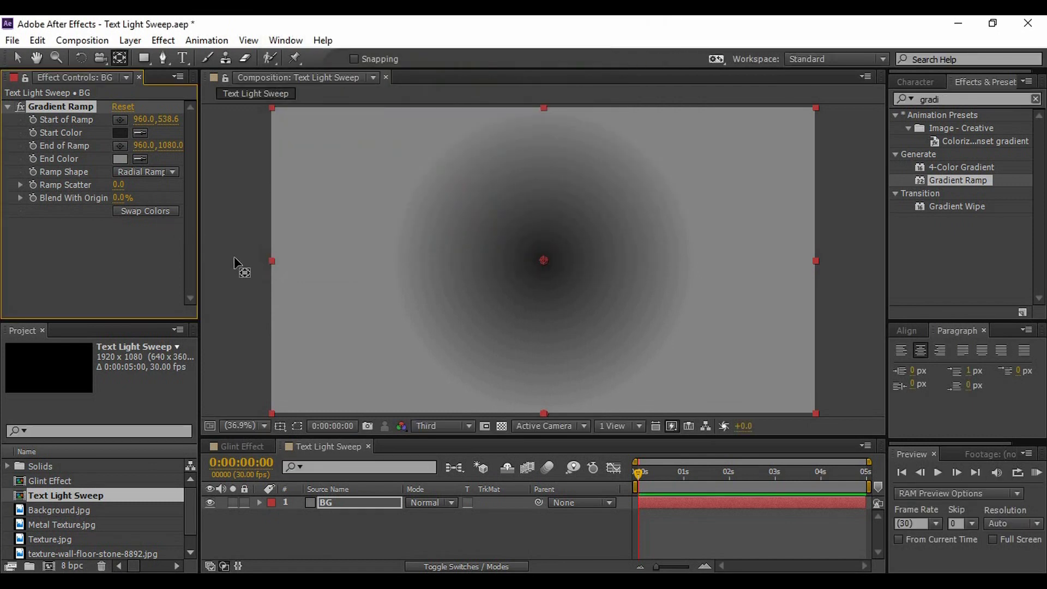
left_click(156, 210)
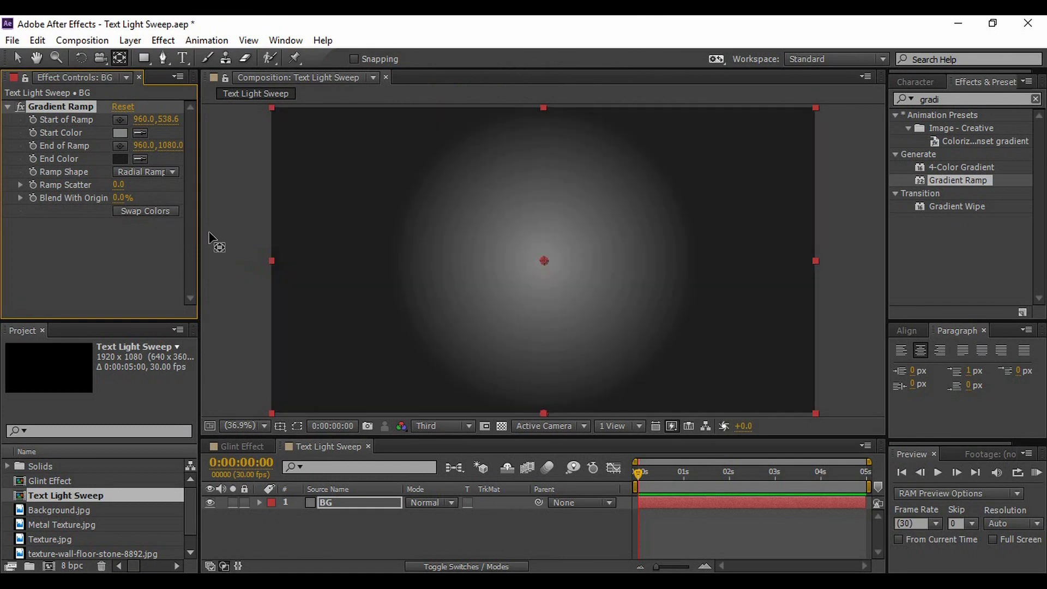
- Set the ramp's Blend With Origin to 24% and raise the End of Ramp vertical value to about 1287
left_click(120, 198)
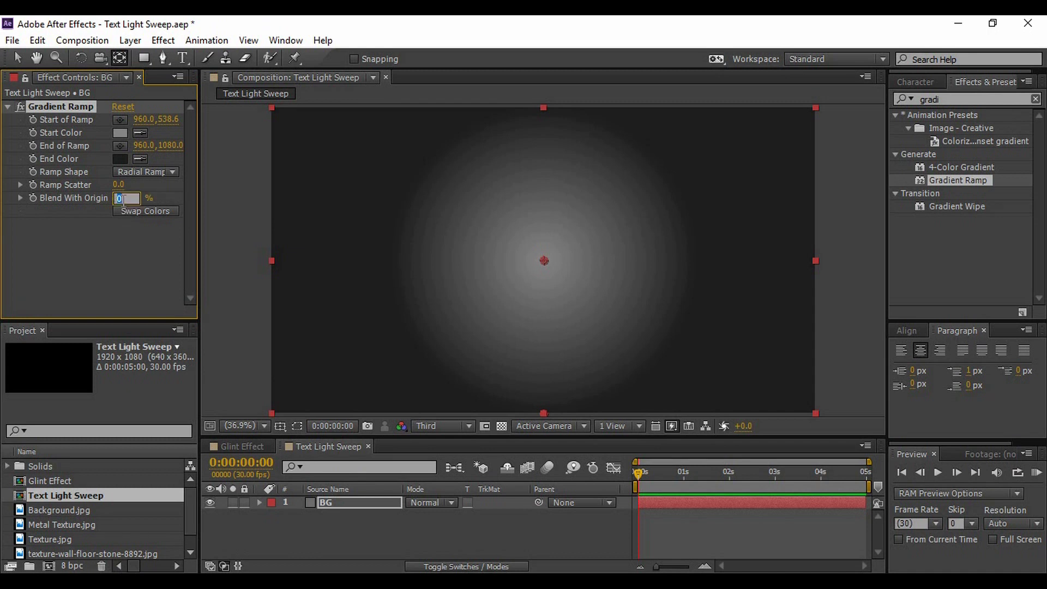
type("24")
key("Return")
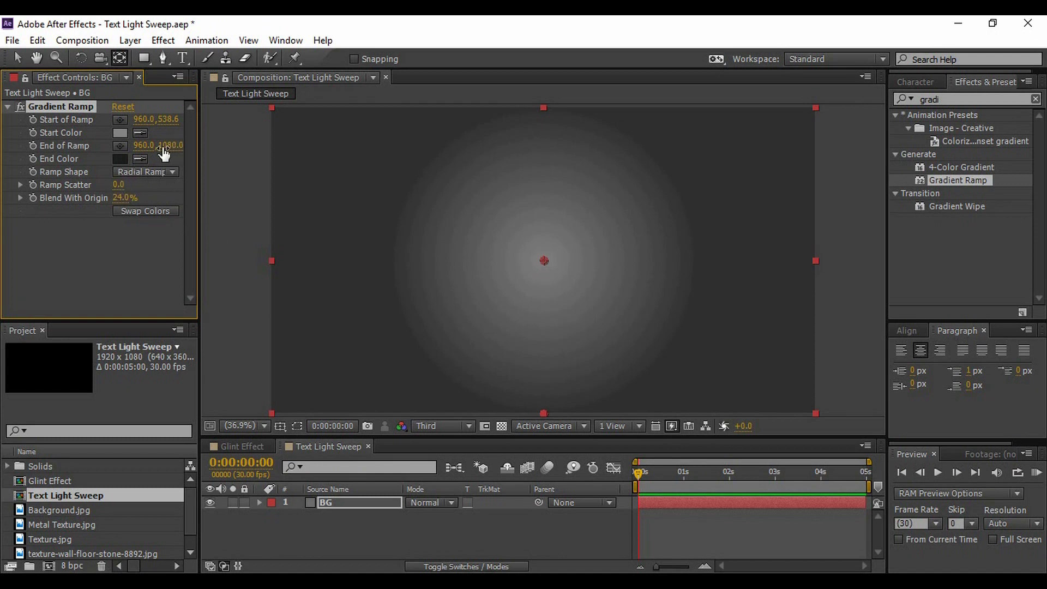
left_click_drag(163, 146, 308, 158)
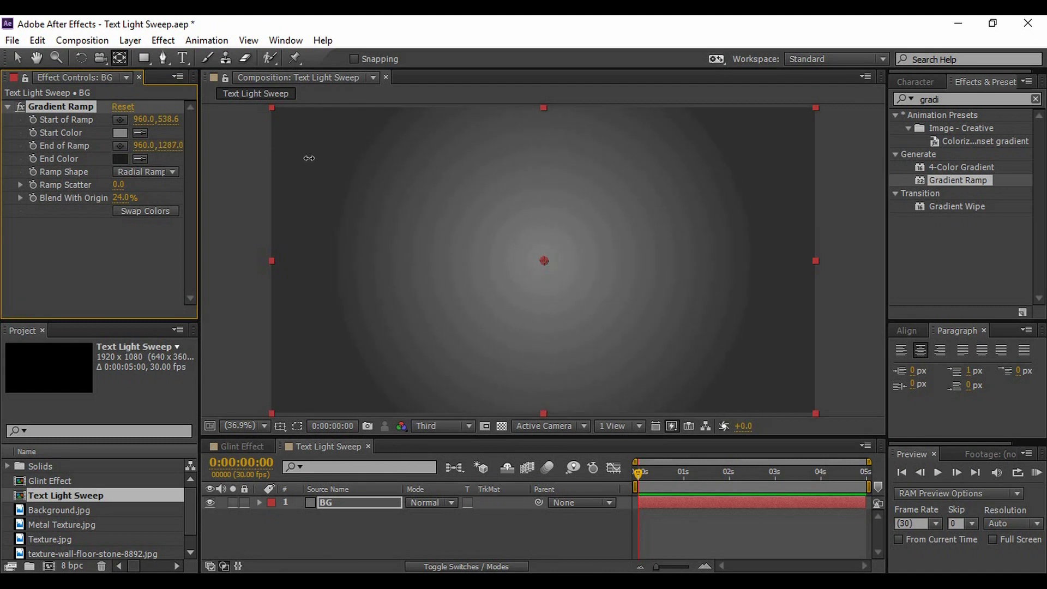
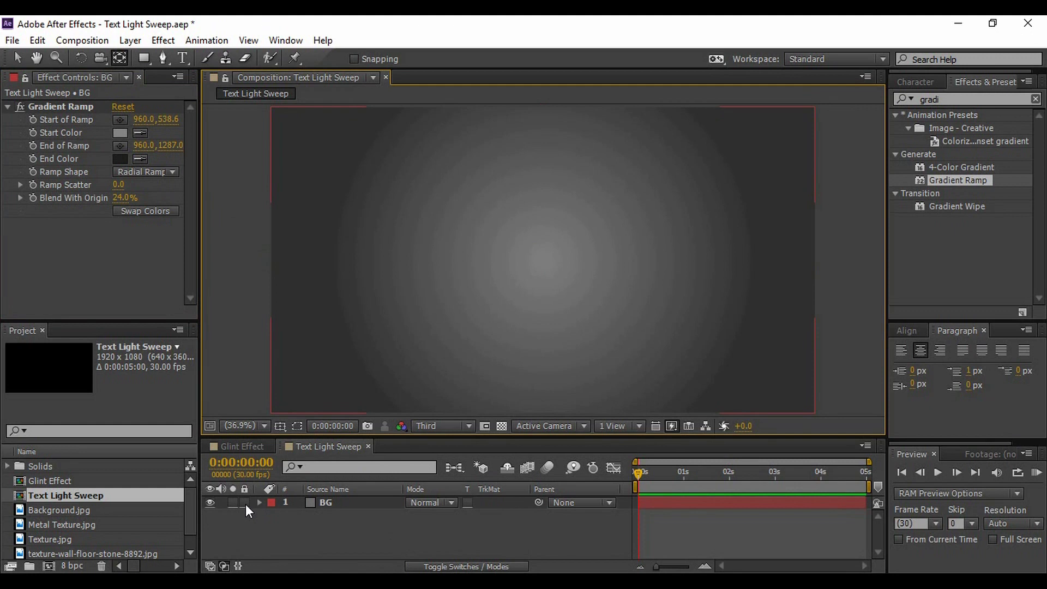
- Add a text layer reading "Your" and "Text" on two lines in Vivaldi Italic, with the second line offset slightly to the right
key("ctrl+6")
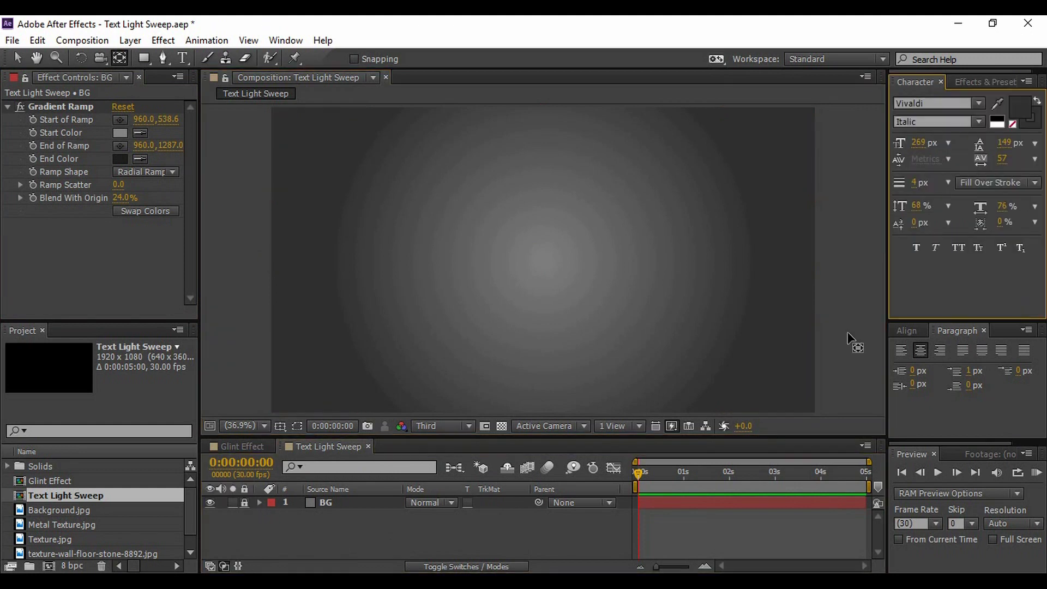
right_click(442, 518)
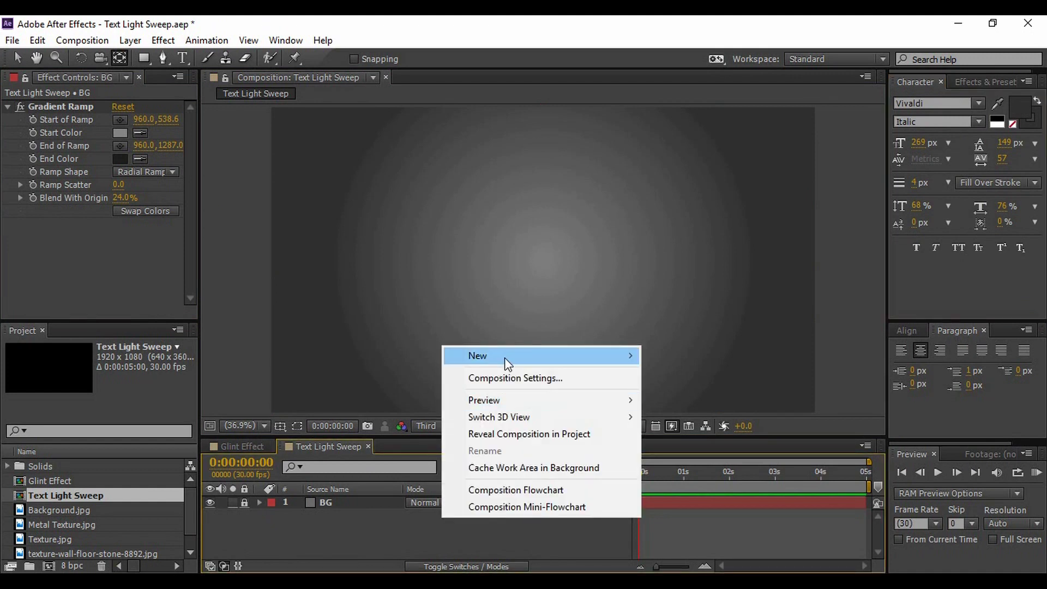
mouse_move(508, 363)
left_click(691, 380)
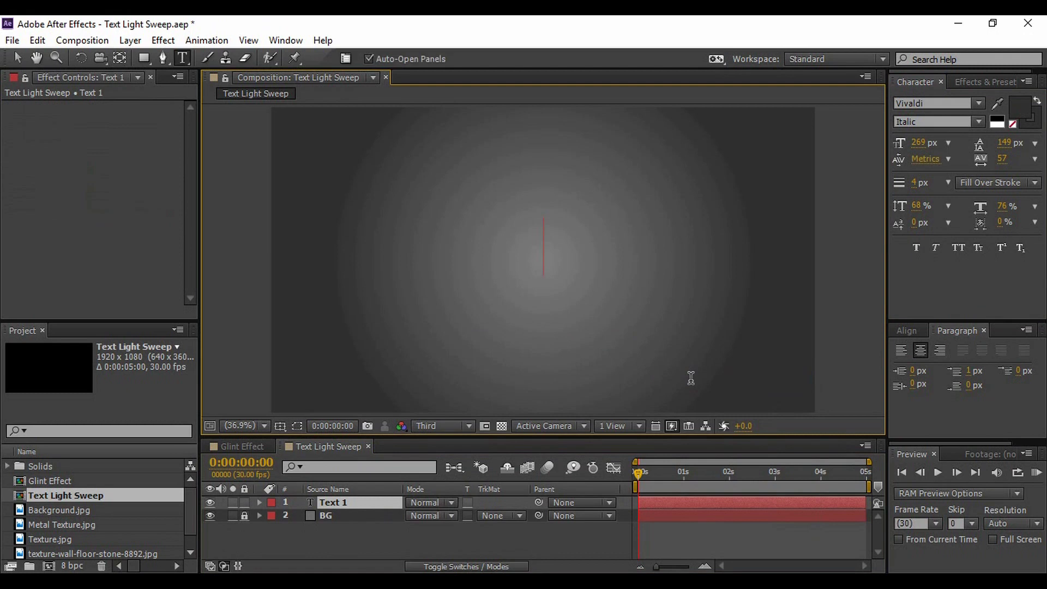
type("T")
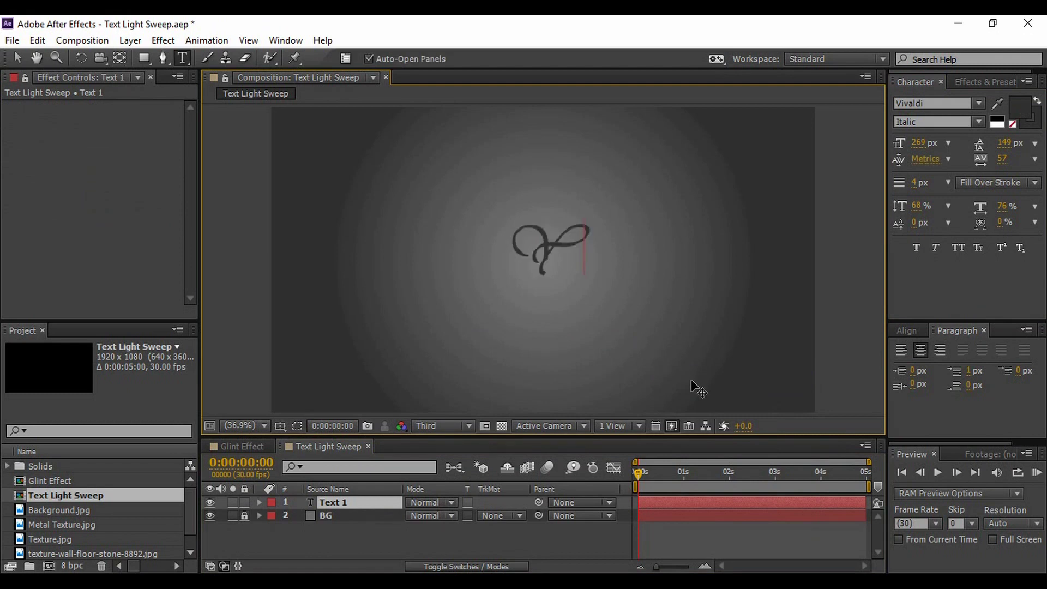
type("our")
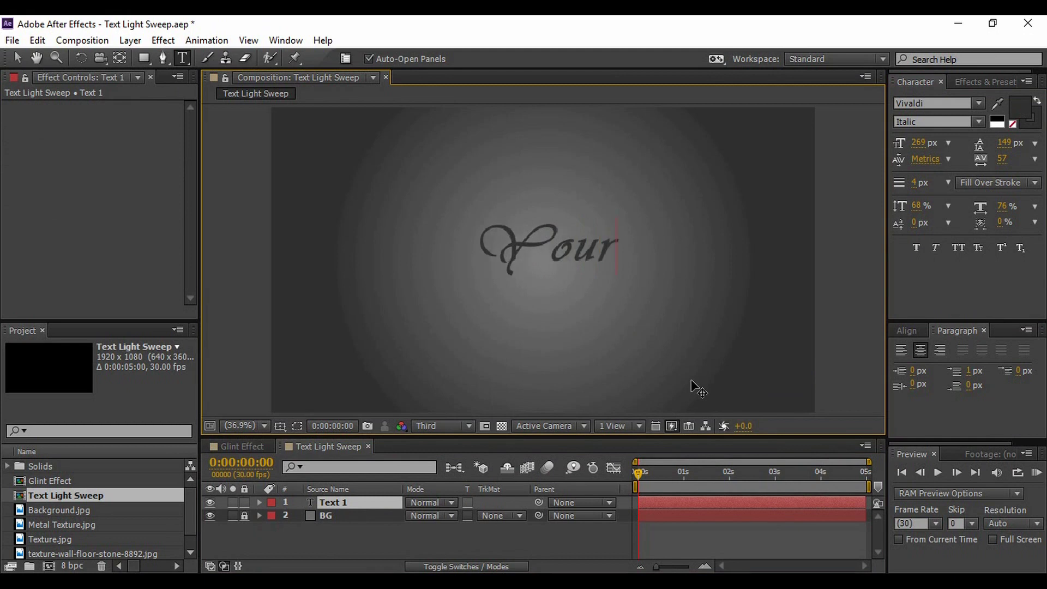
key("Return")
type("T")
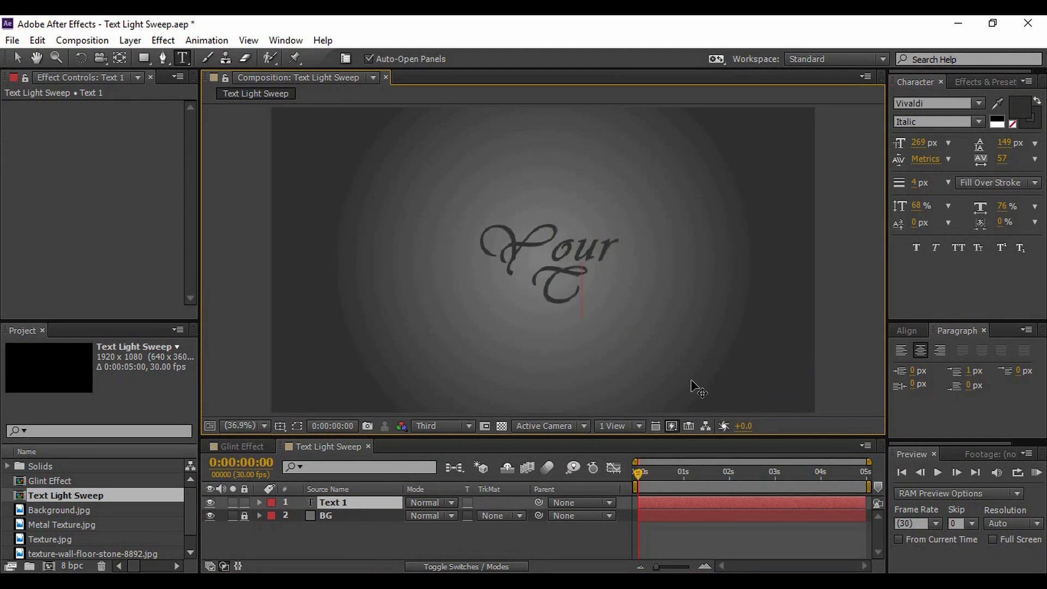
type("ext")
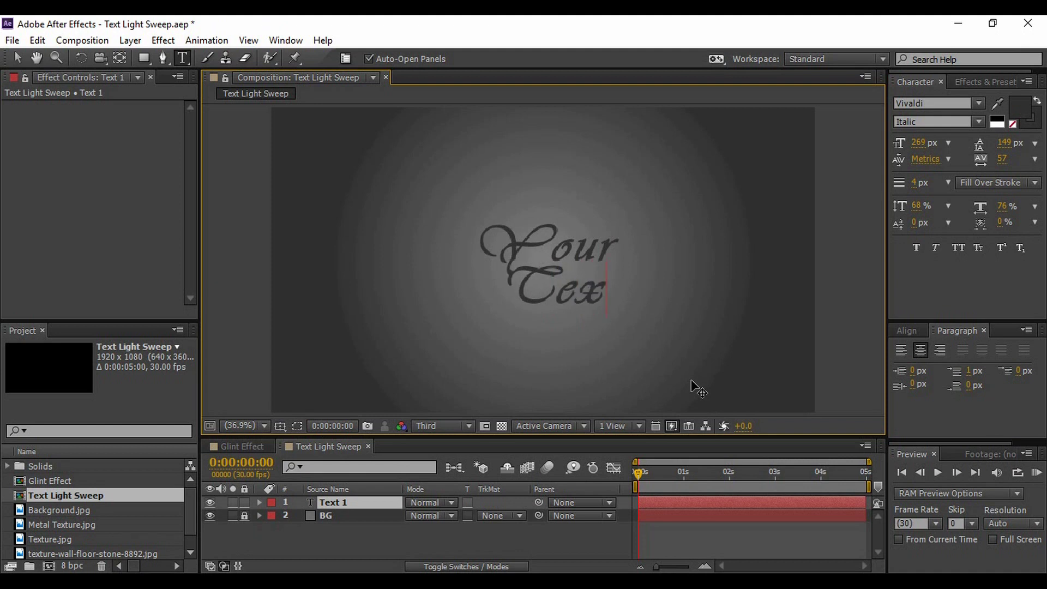
left_click(520, 290)
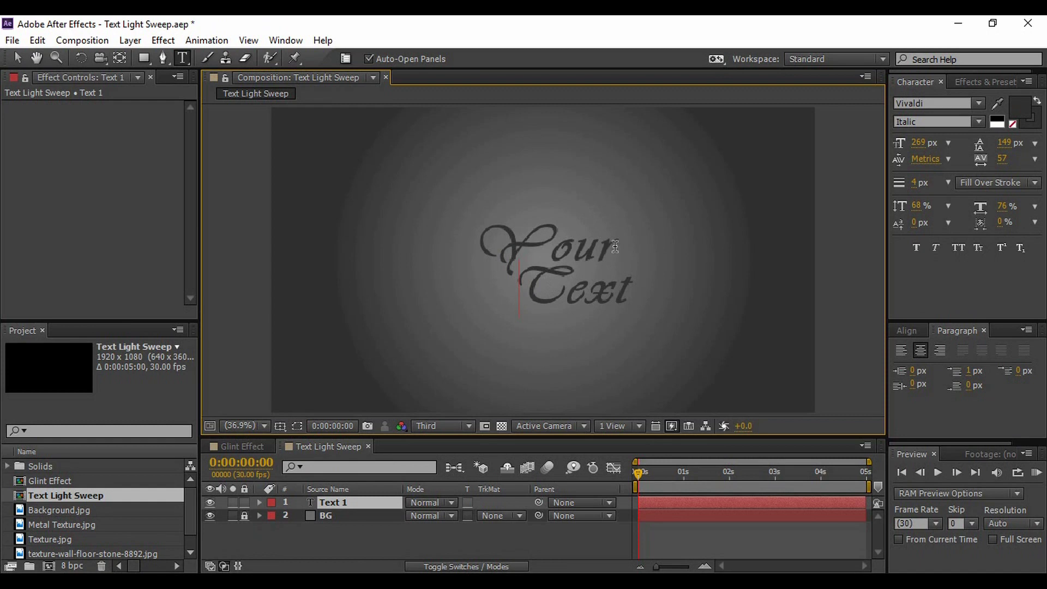
left_click(344, 534)
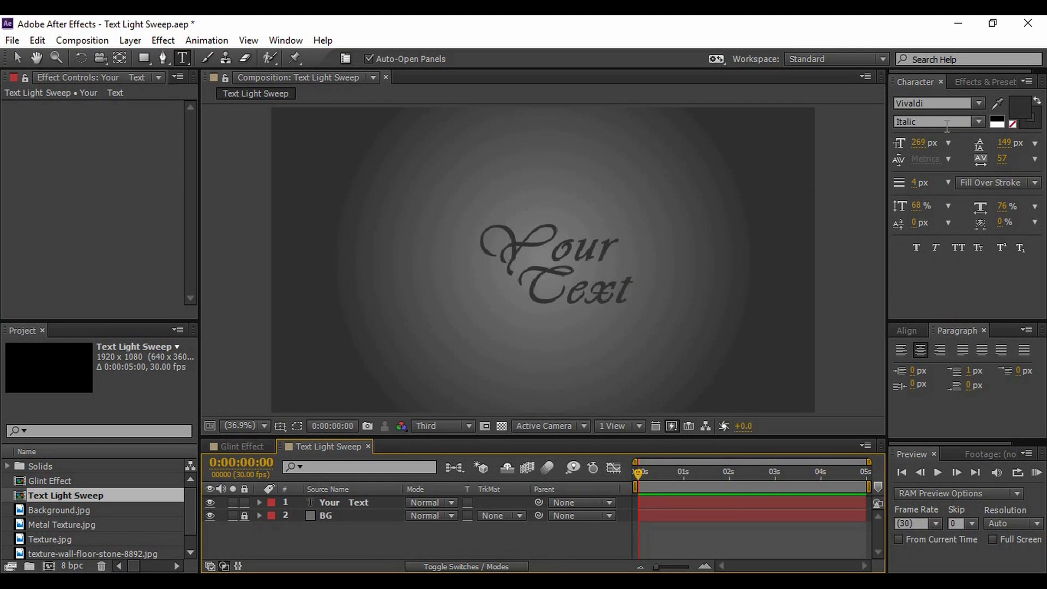
key("v")
left_click(521, 271)
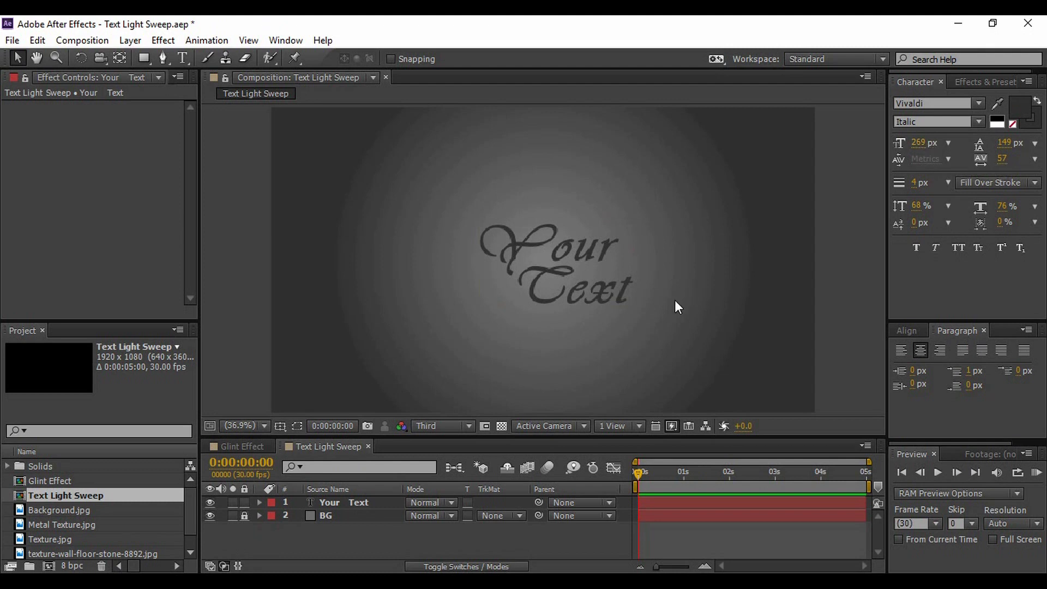
- Set the stroke width of the Your Text layer to 10 px
left_click(338, 500)
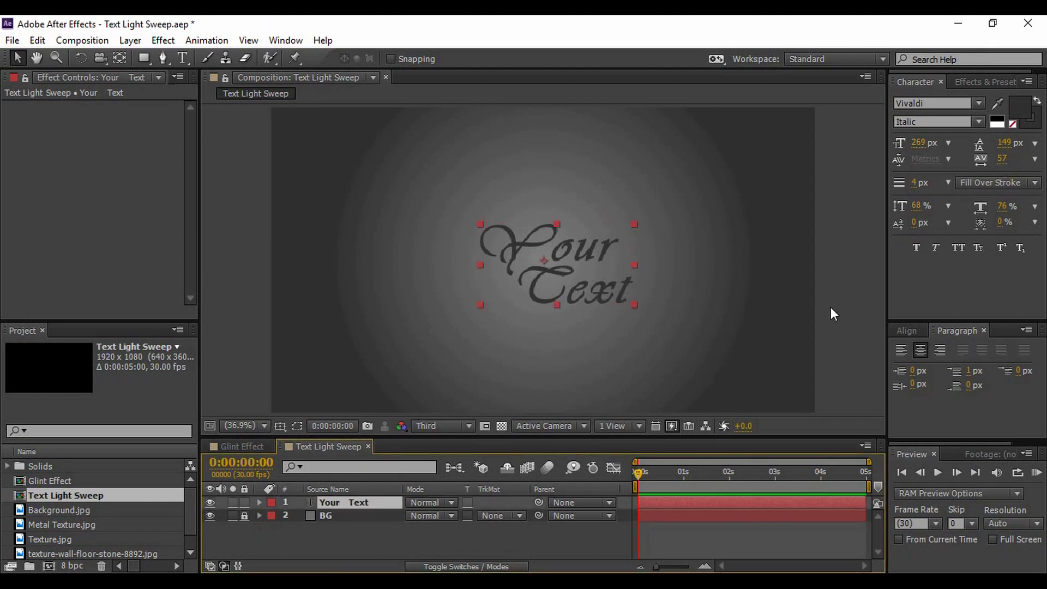
left_click(916, 185)
type("10")
key("Return")
type("9")
key("Return")
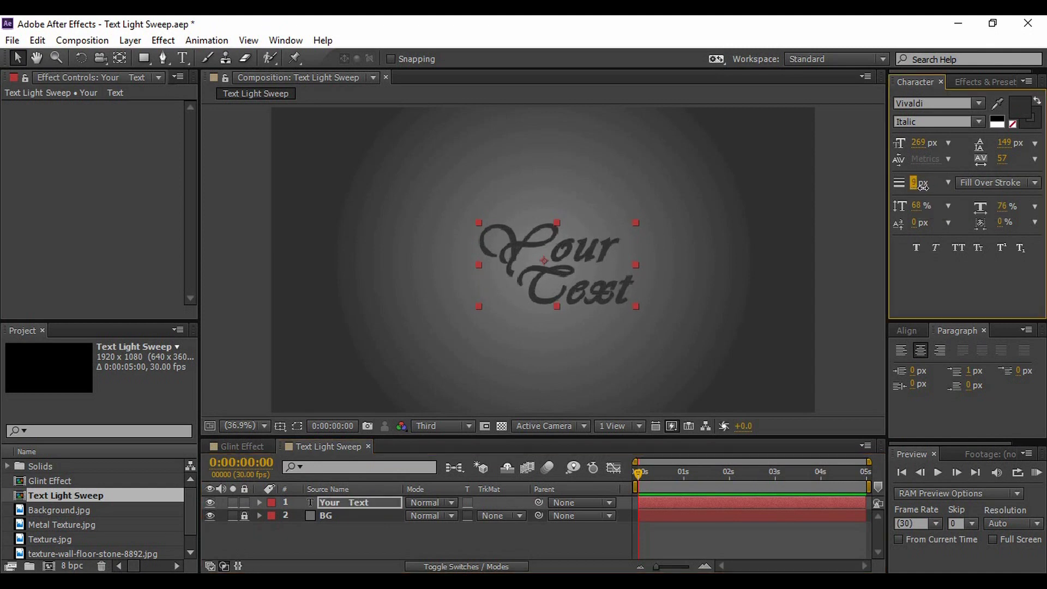
type("10")
key("Return")
left_click(510, 540)
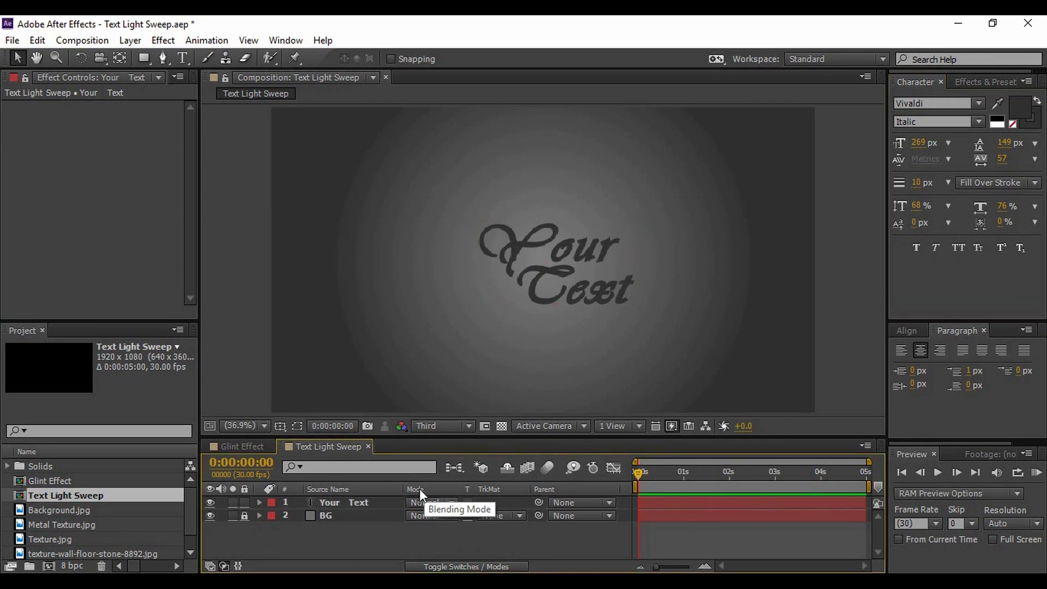
- Duplicate the Your Text layer
left_click(352, 504)
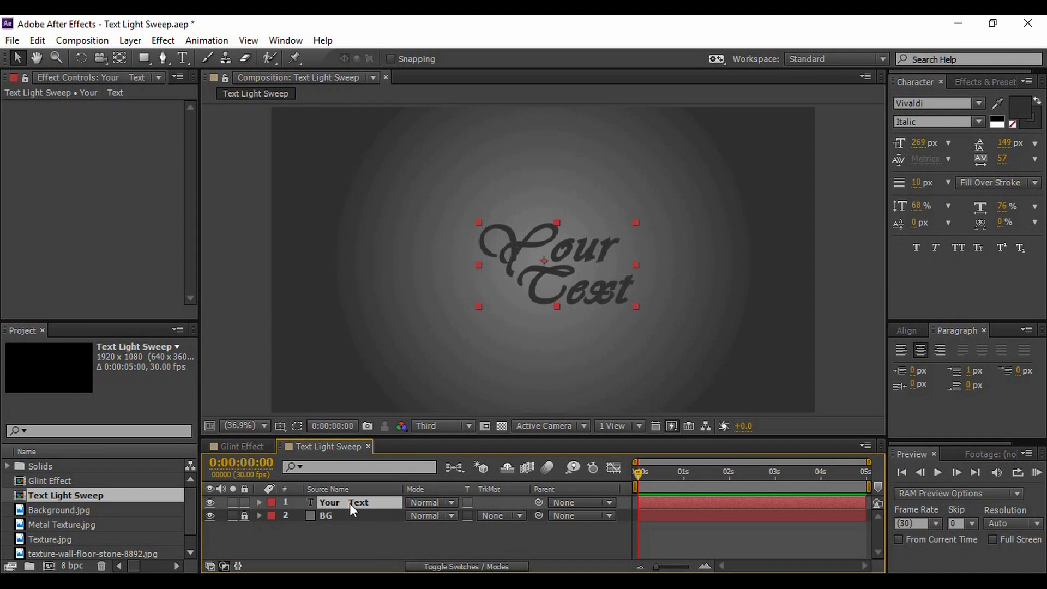
key("ctrl+d")
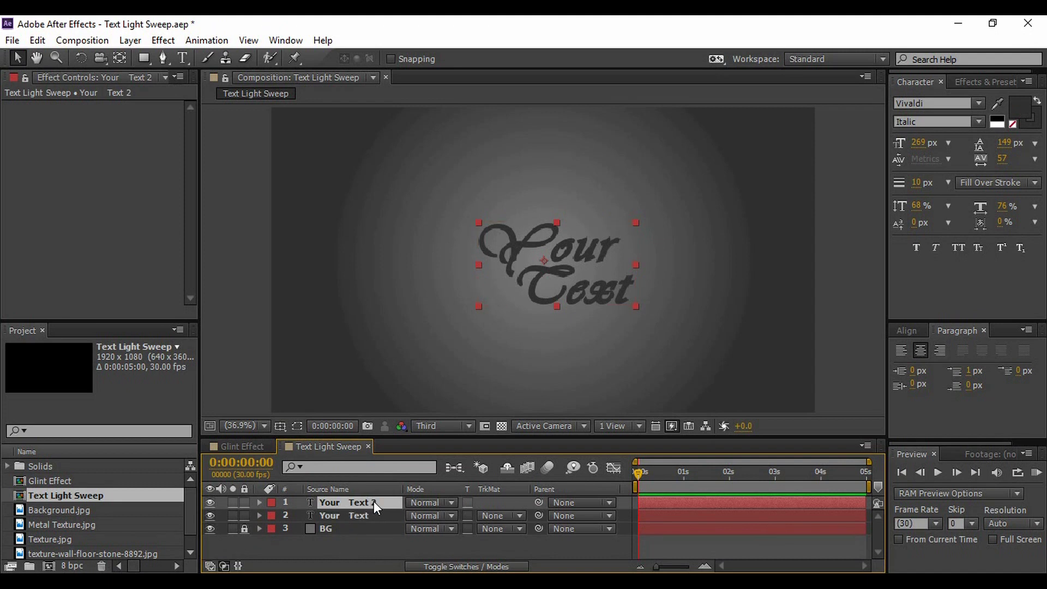
left_click(396, 546)
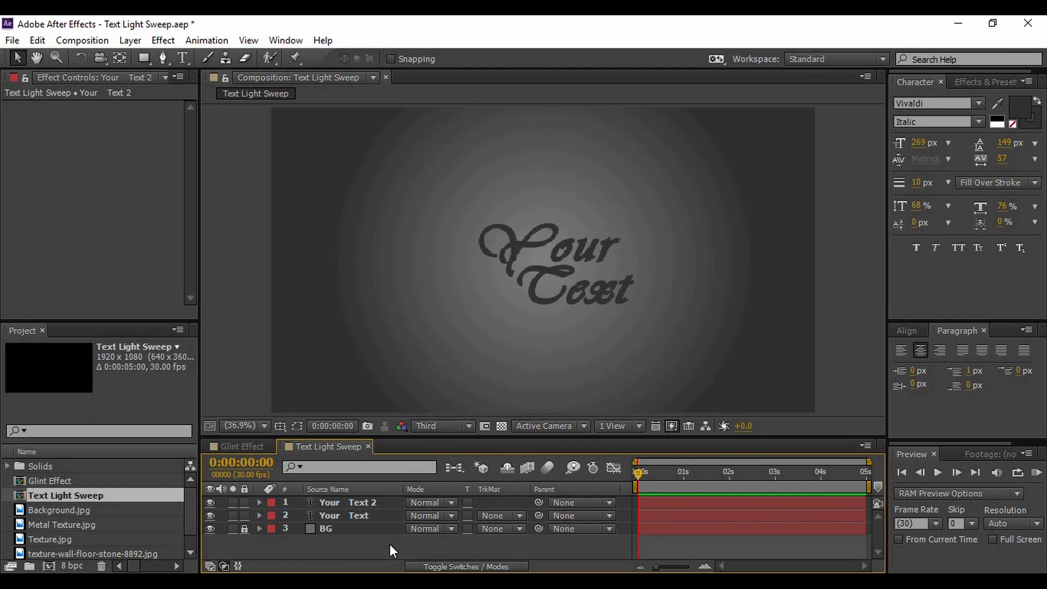
right_click(389, 544)
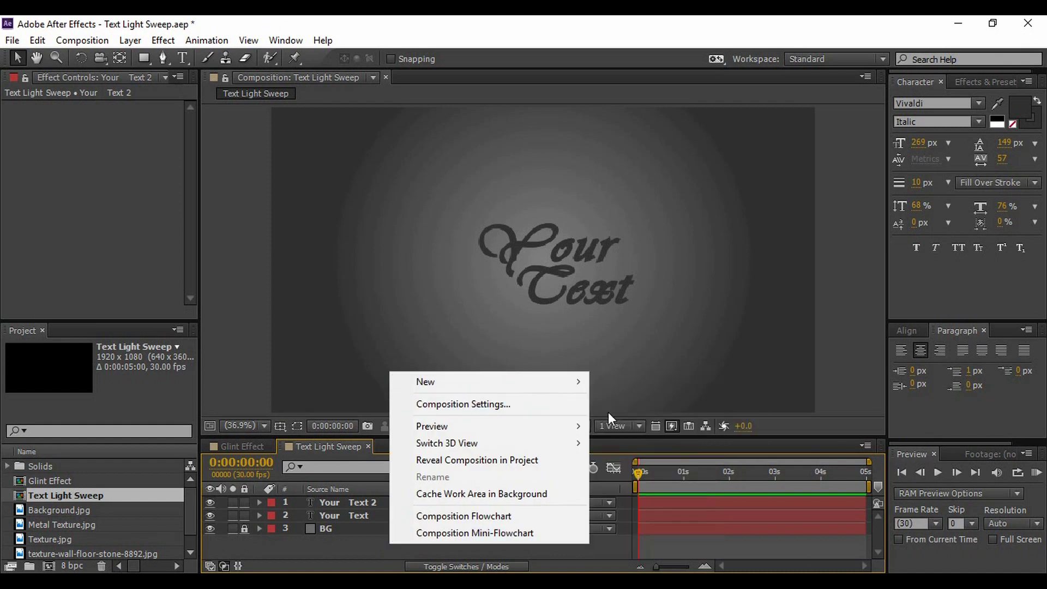
mouse_move(577, 384)
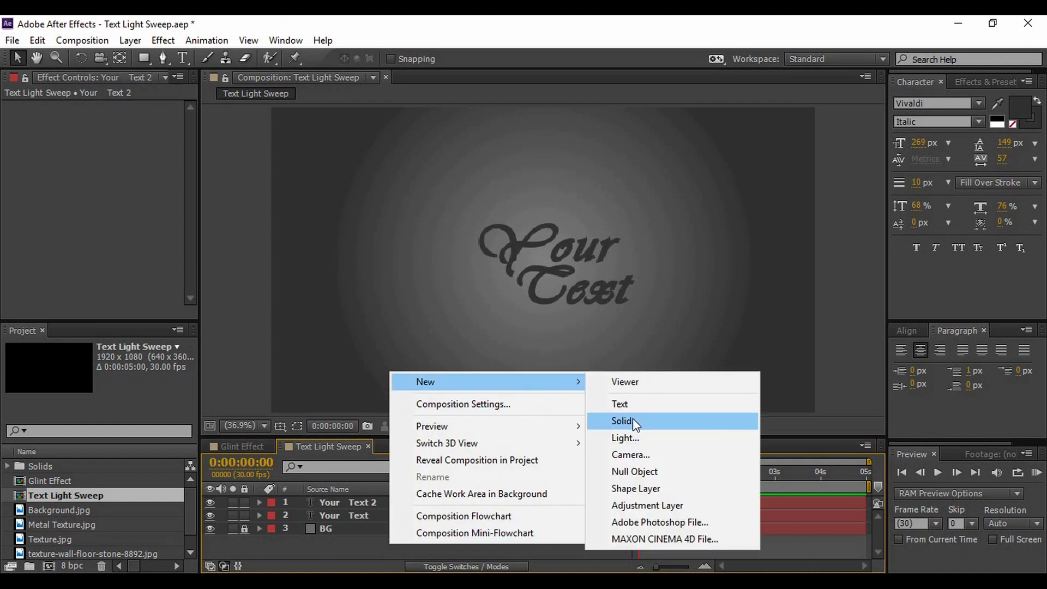
left_click(370, 547)
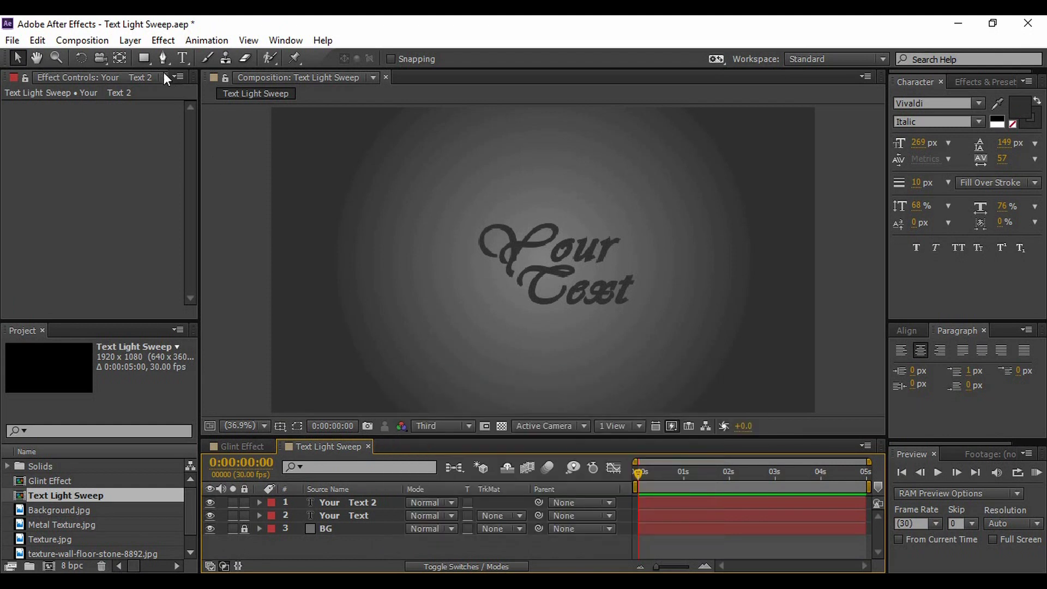
- Create a white (FFFFFF) 1920 x 1080 px solid named Light Sweep
left_click(140, 43)
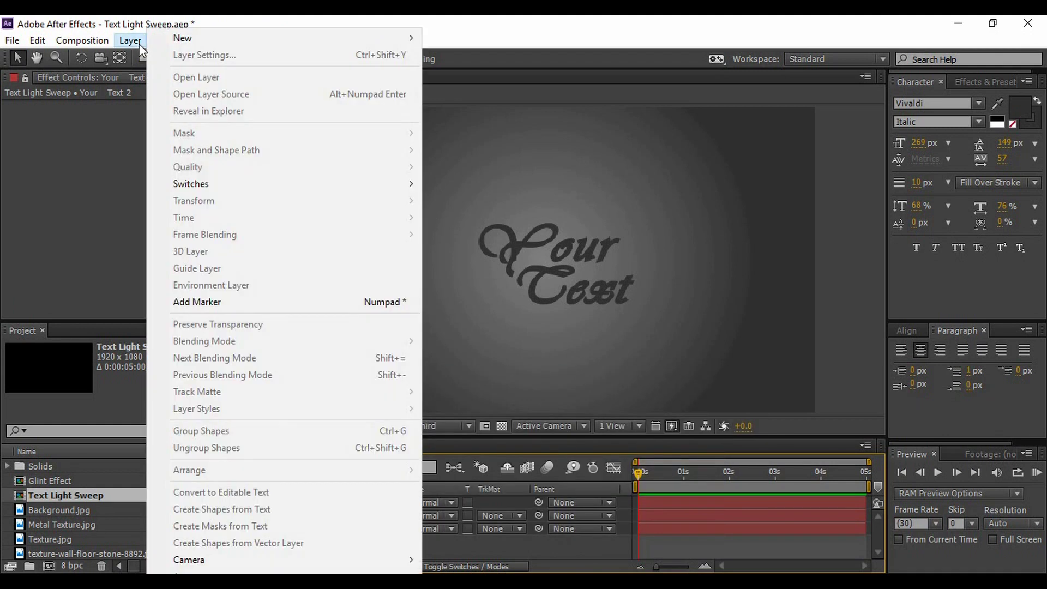
mouse_move(197, 42)
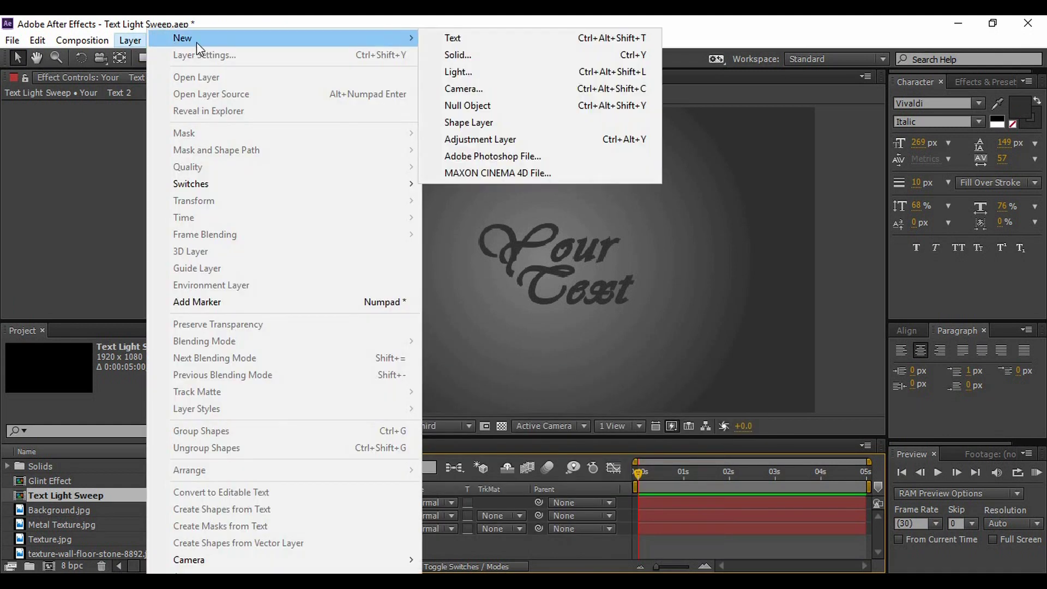
left_click(480, 60)
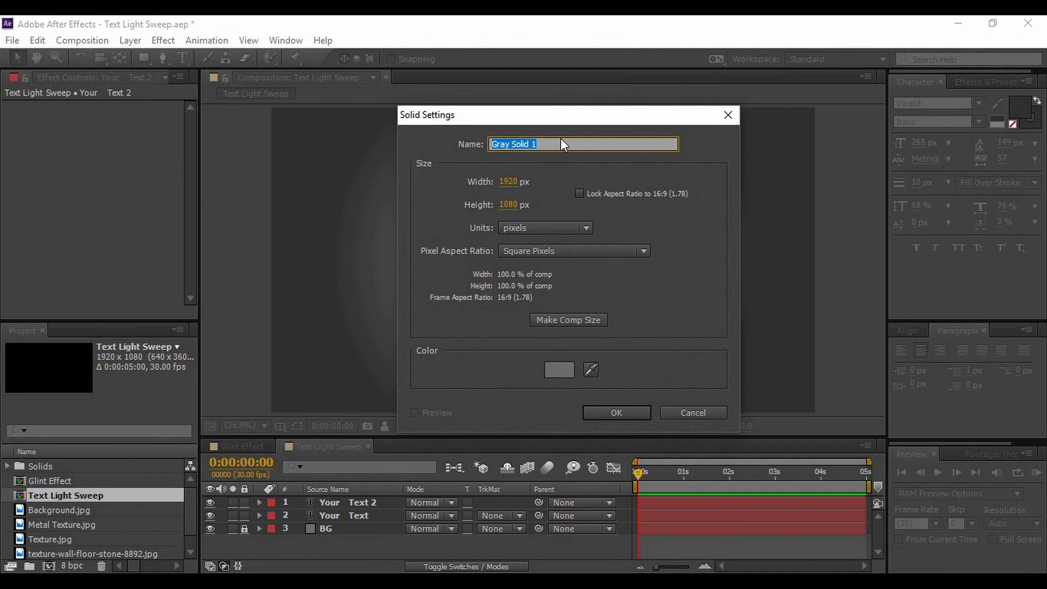
type("Light Sweep")
left_click(562, 376)
left_click_drag(379, 172, 203, 31)
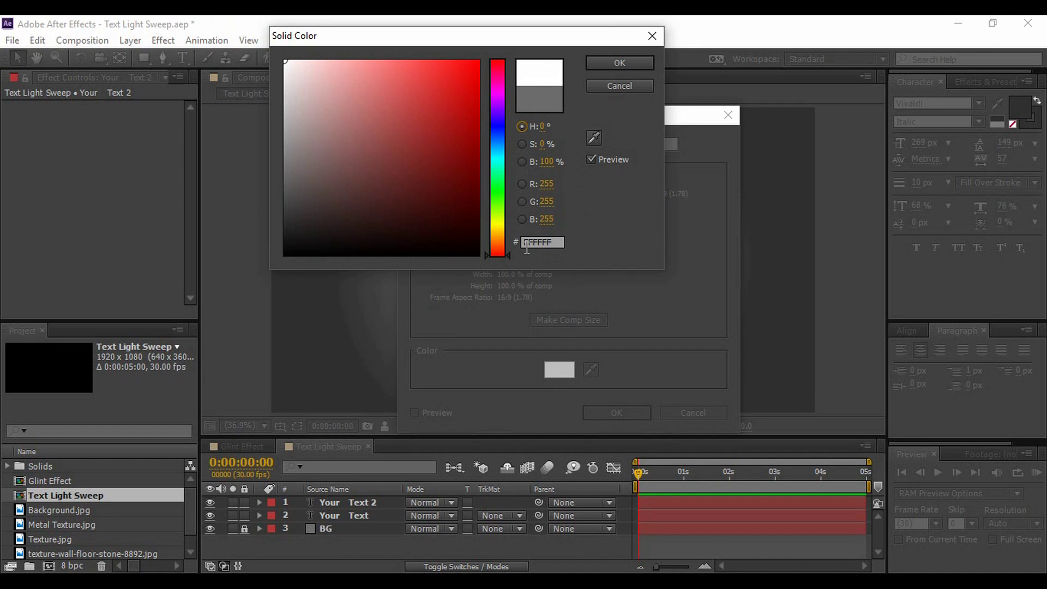
left_click(619, 61)
left_click(619, 415)
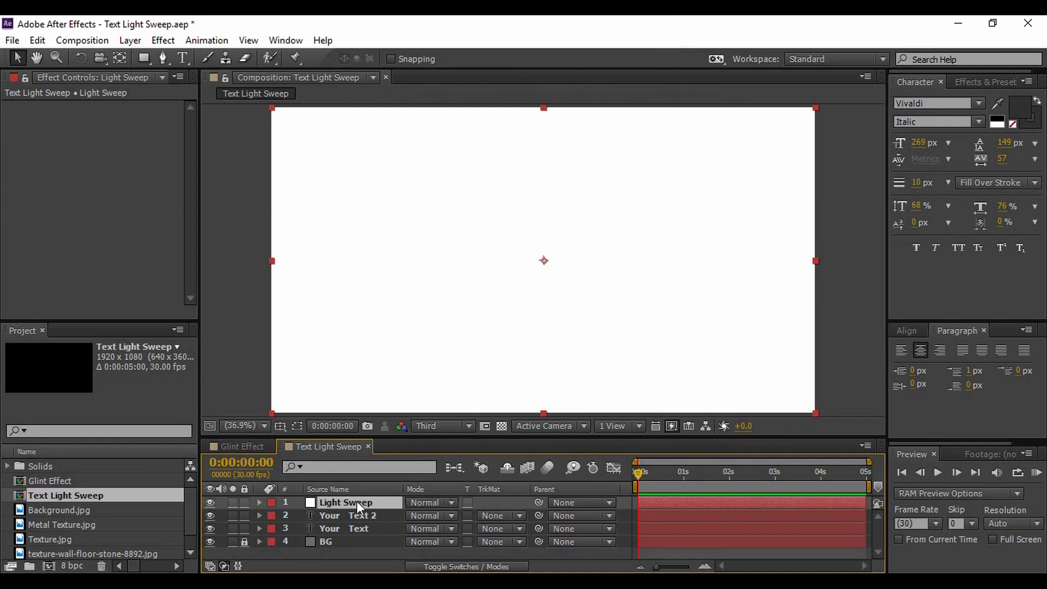
- Place the Light Sweep layer between the two text layers and narrow it to a vertical strip about 1.3% of its width
left_click_drag(357, 503, 358, 519)
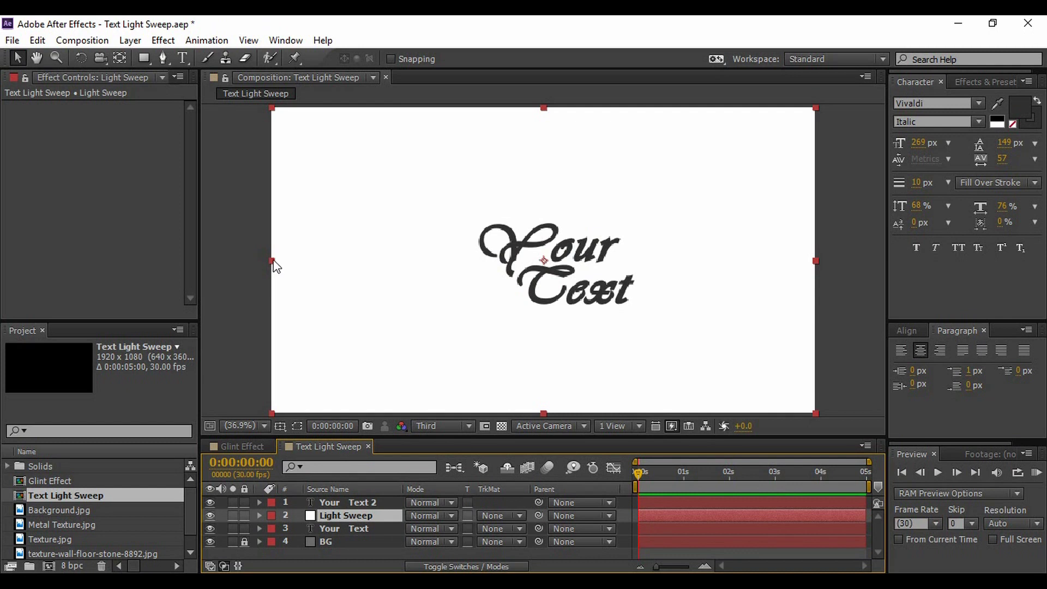
left_click_drag(272, 262, 540, 281)
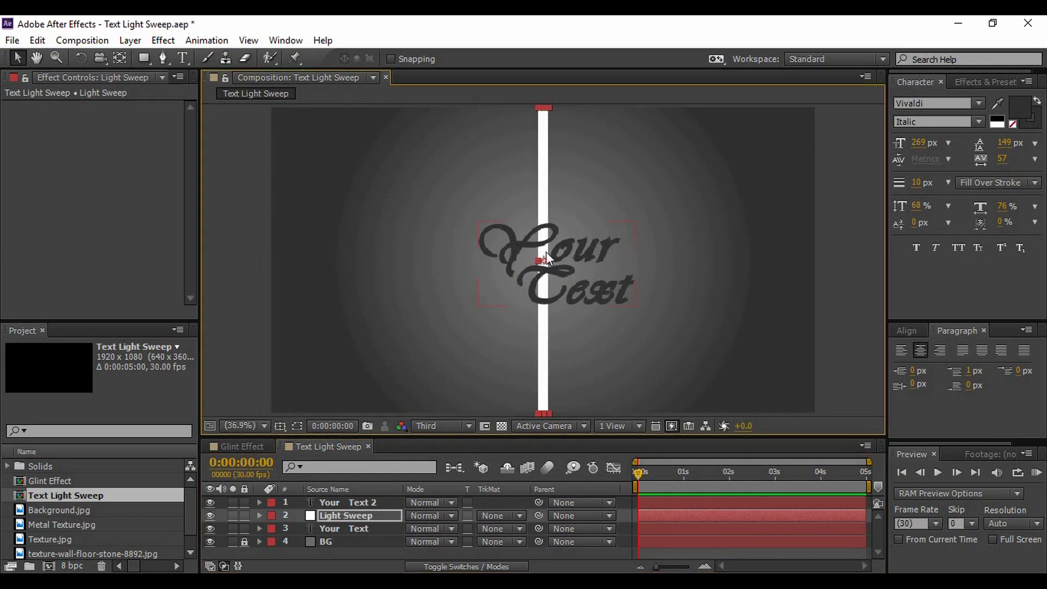
left_click_drag(540, 266, 542, 265)
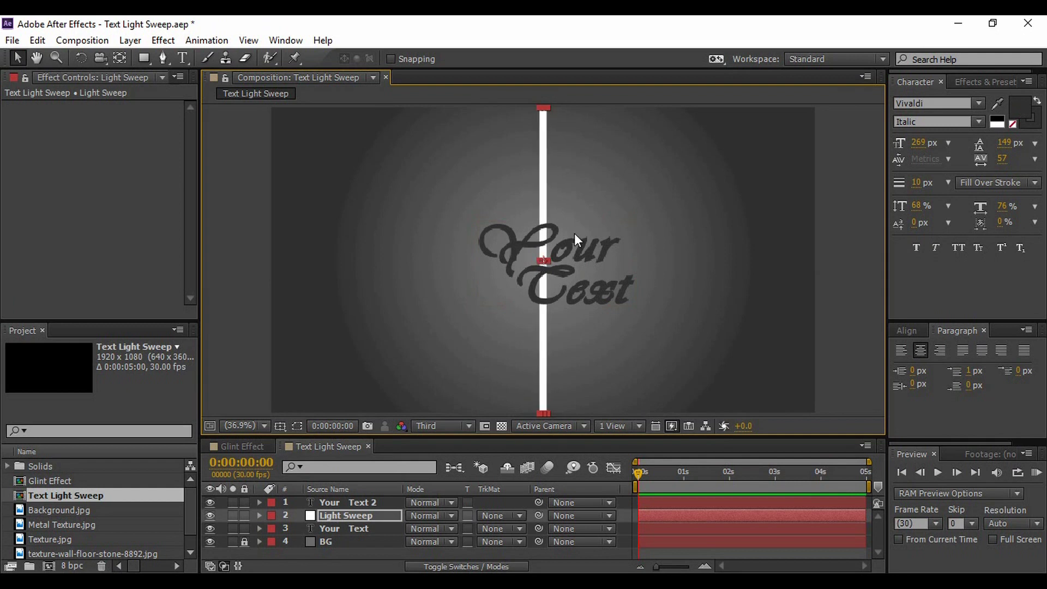
left_click(362, 515)
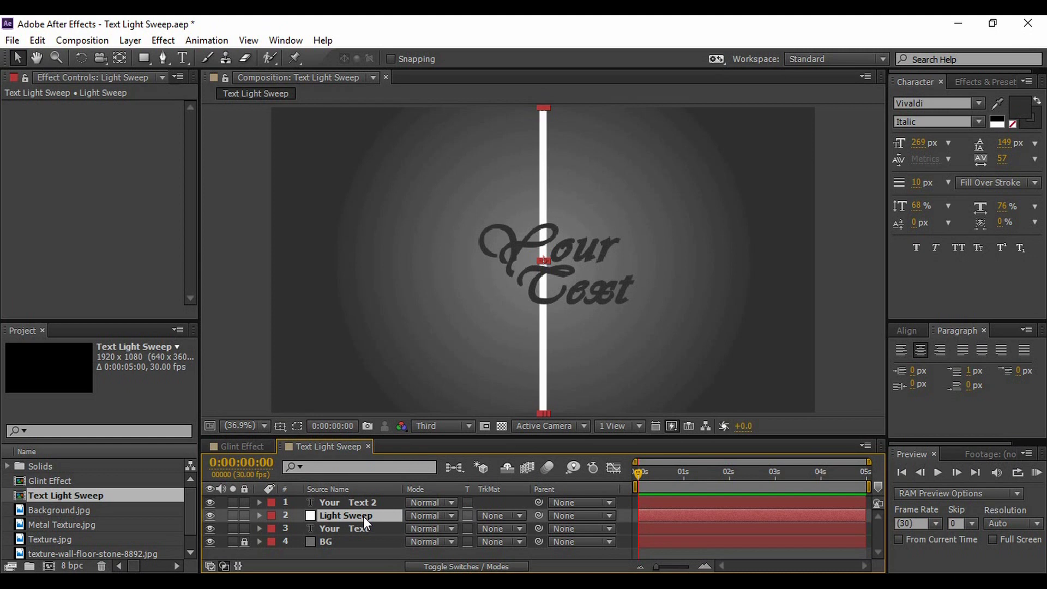
key("s")
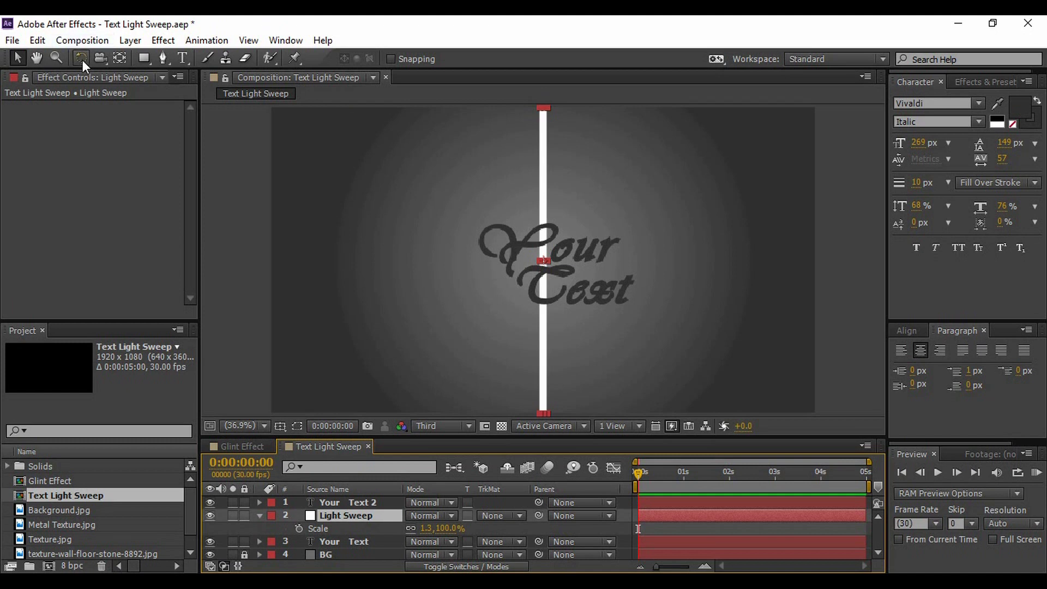
key("s")
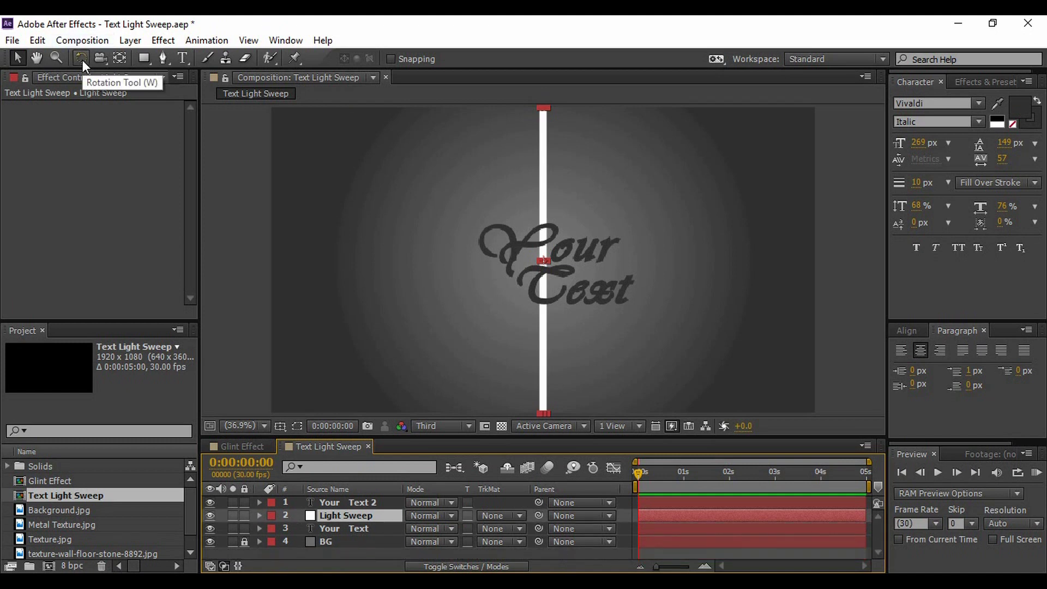
- Rotate the Light Sweep strip about 30° clockwise around its centre and show its Rotation property
left_click(83, 60)
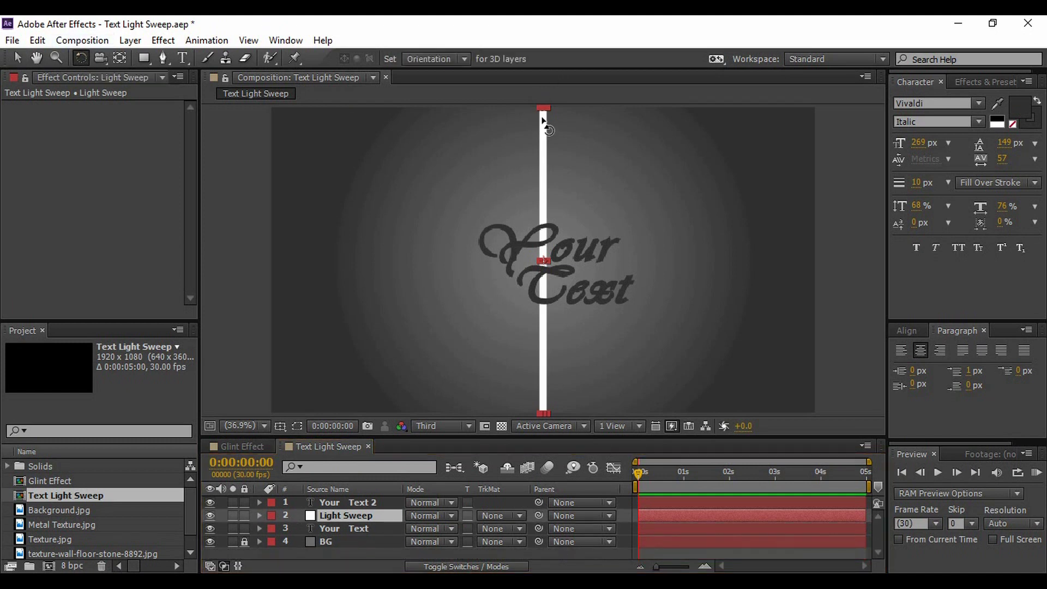
left_click_drag(544, 117, 603, 155)
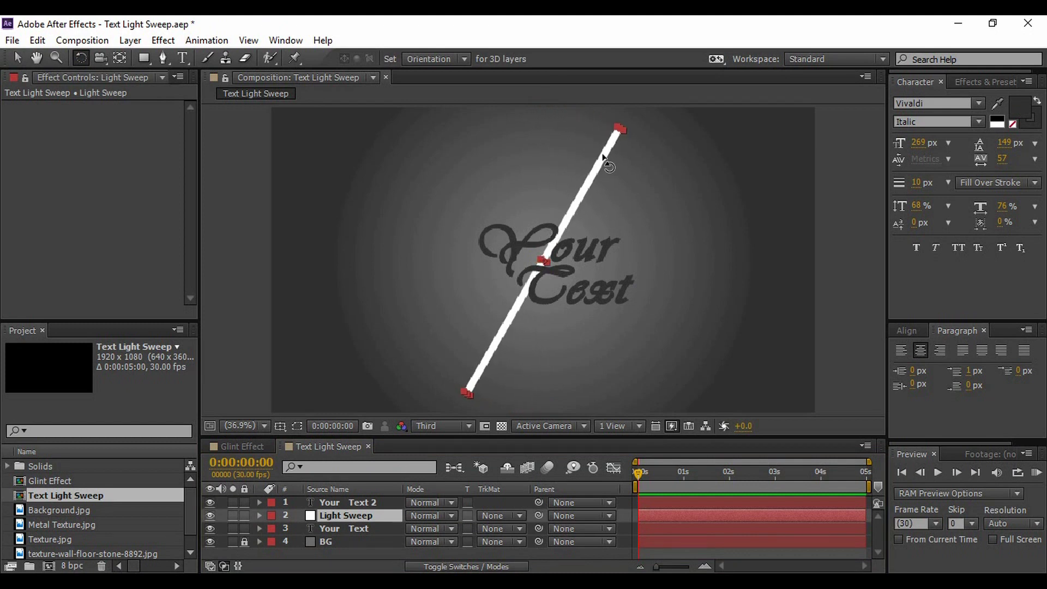
left_click(602, 155)
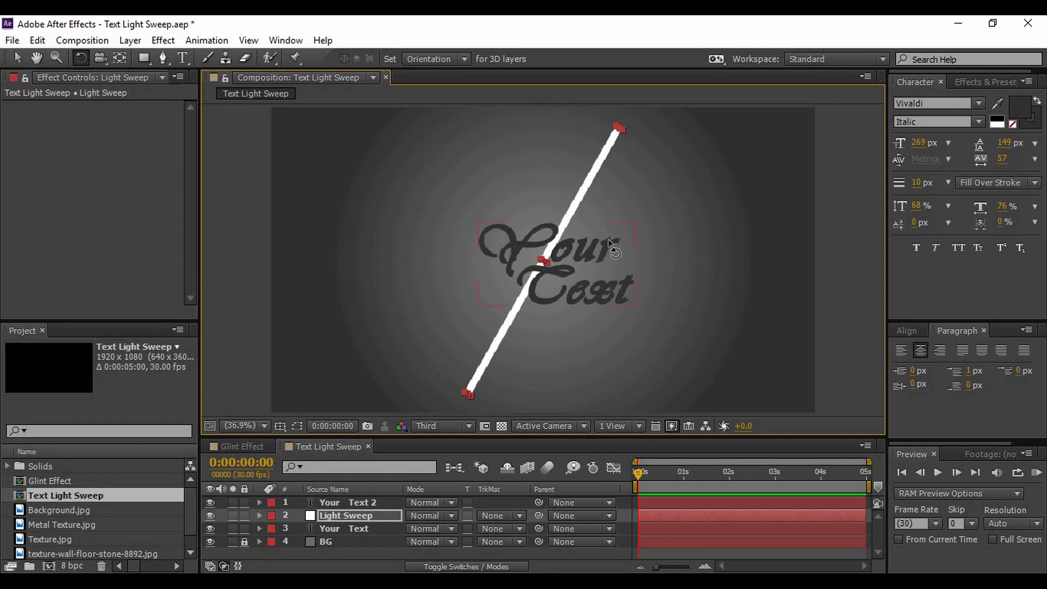
left_click(387, 516)
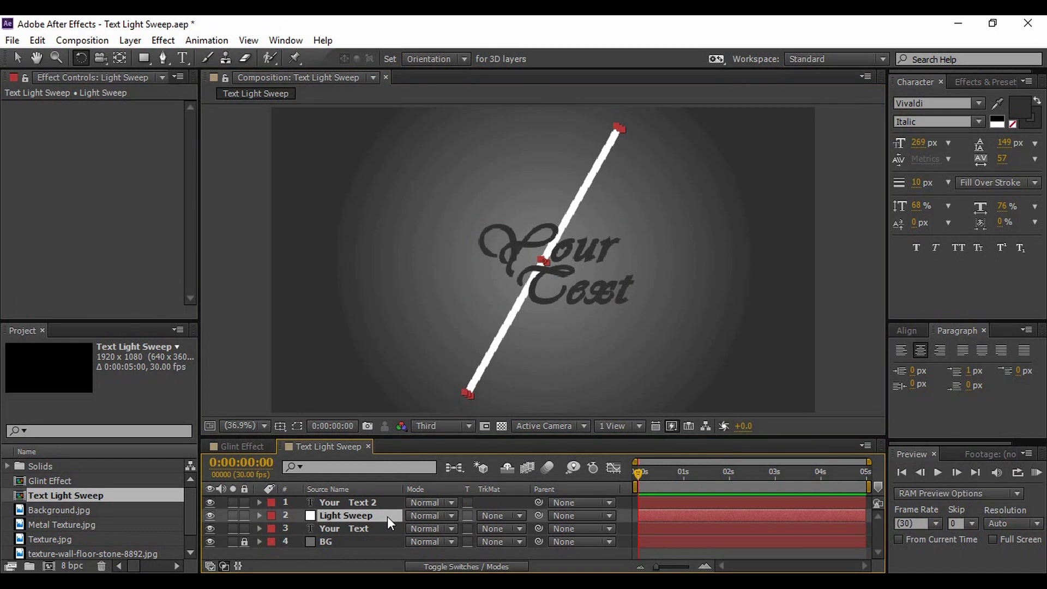
key("r")
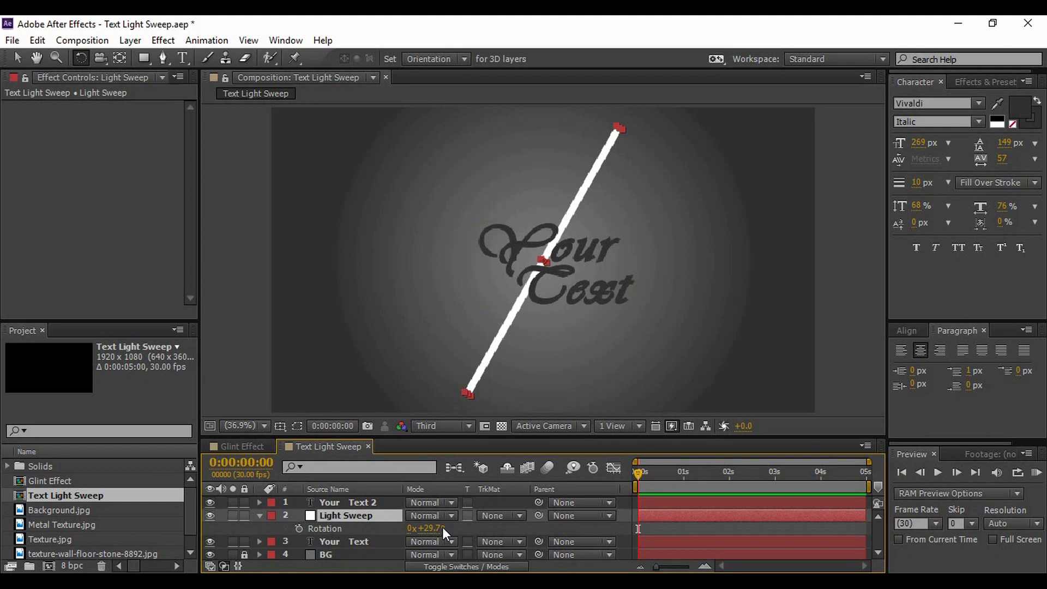
- Move the Light Sweep strip clear of the text on its left side, at a position of about 595, 529
left_click(17, 59)
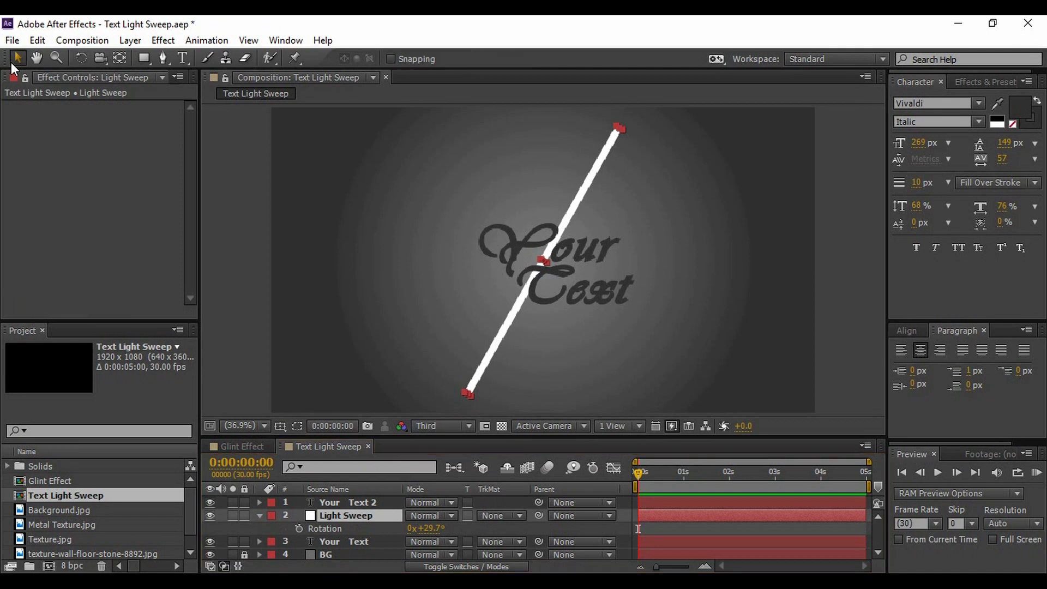
left_click_drag(589, 183, 492, 173)
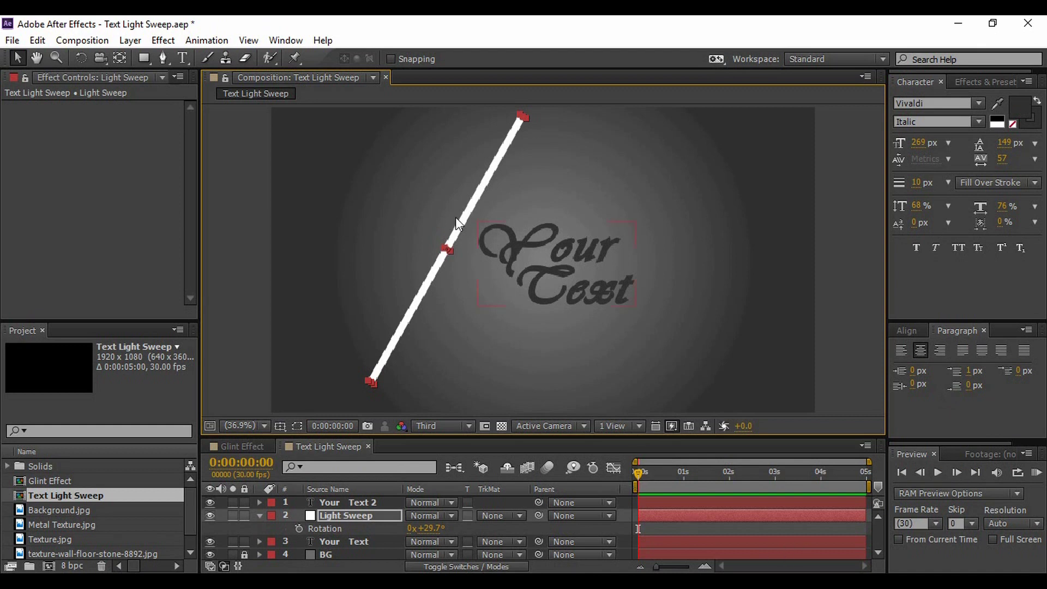
left_click_drag(488, 176, 701, 173)
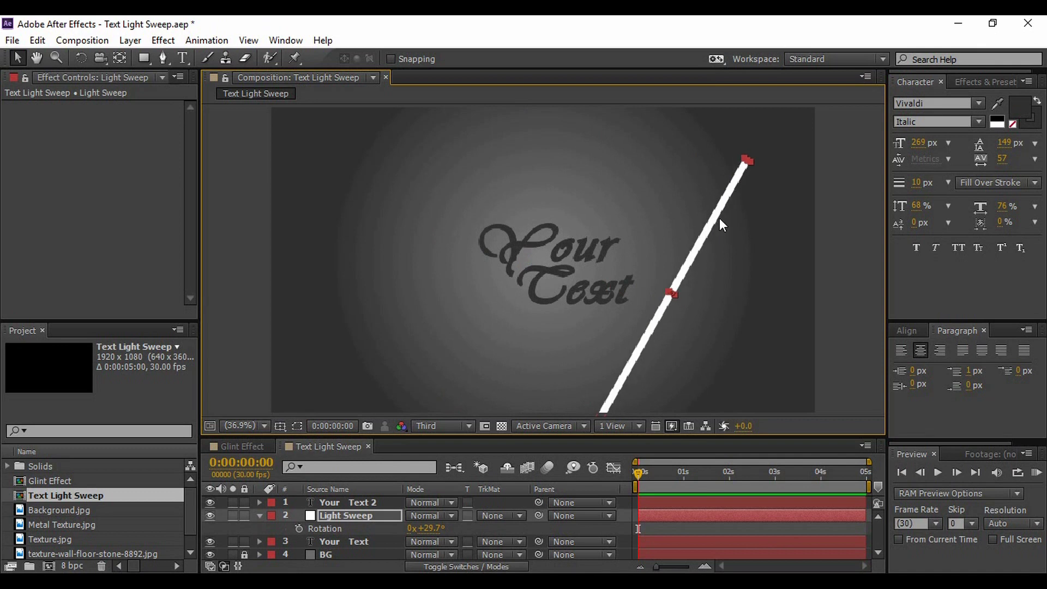
left_click_drag(723, 200, 491, 165)
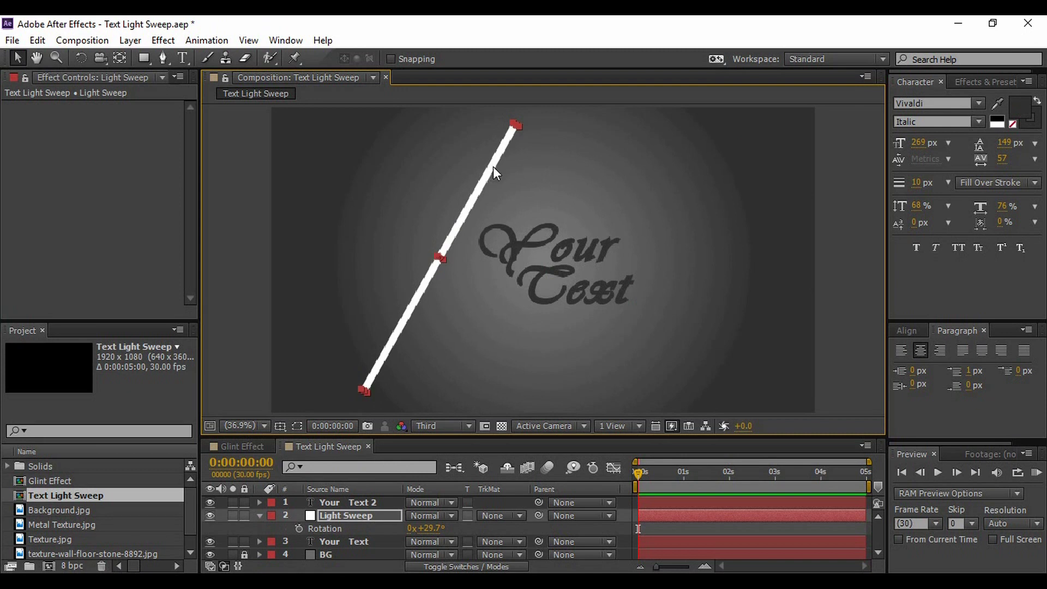
- Set a Position keyframe for the Light Sweep layer at 0:00:00:05
left_click(955, 473)
left_click(955, 474)
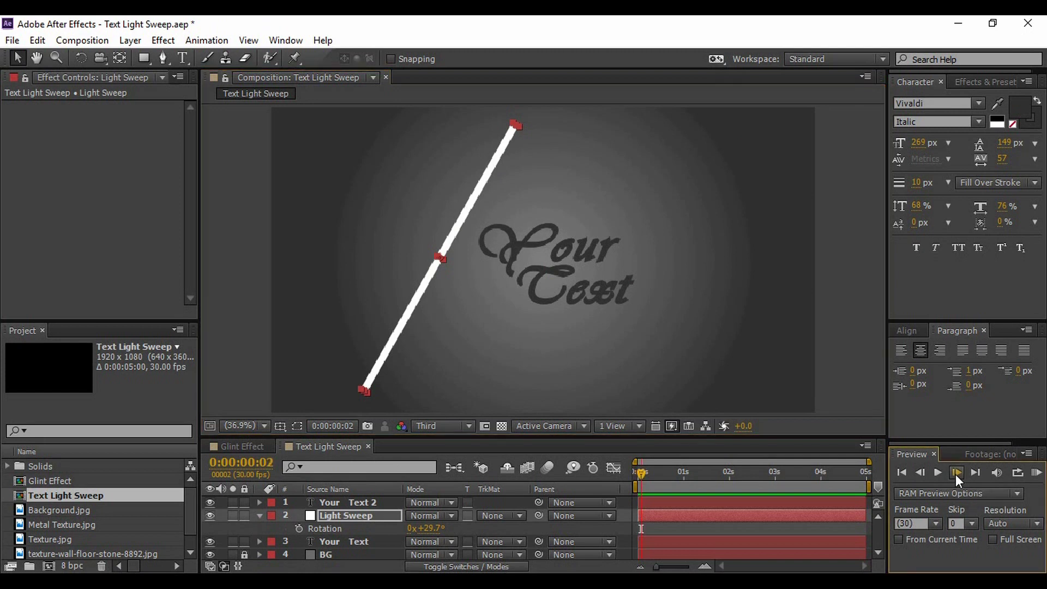
left_click(956, 473)
left_click(956, 473)
left_click(956, 473)
left_click(343, 514)
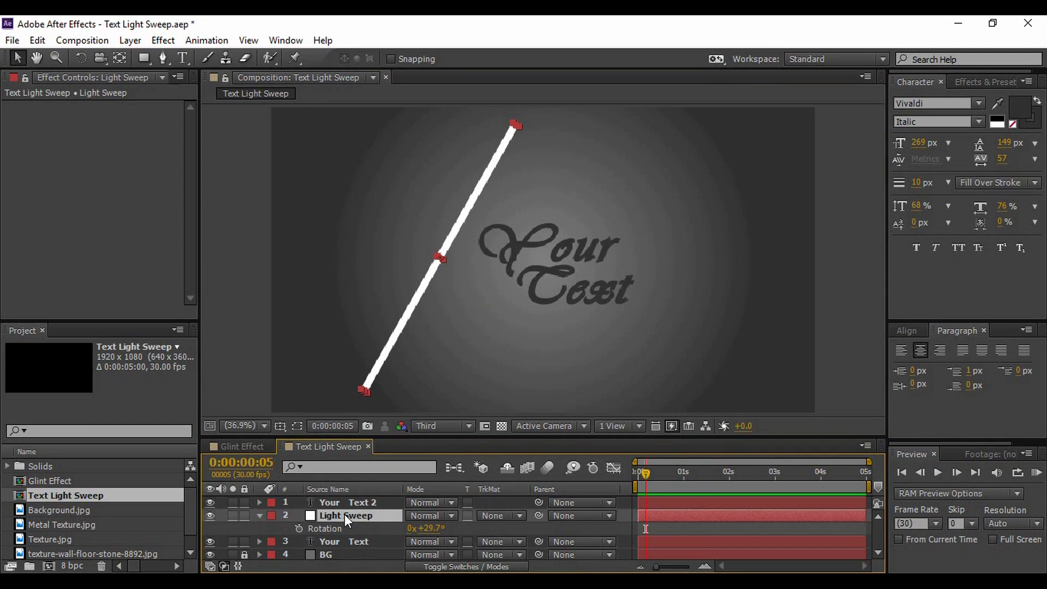
key("p")
left_click(297, 529)
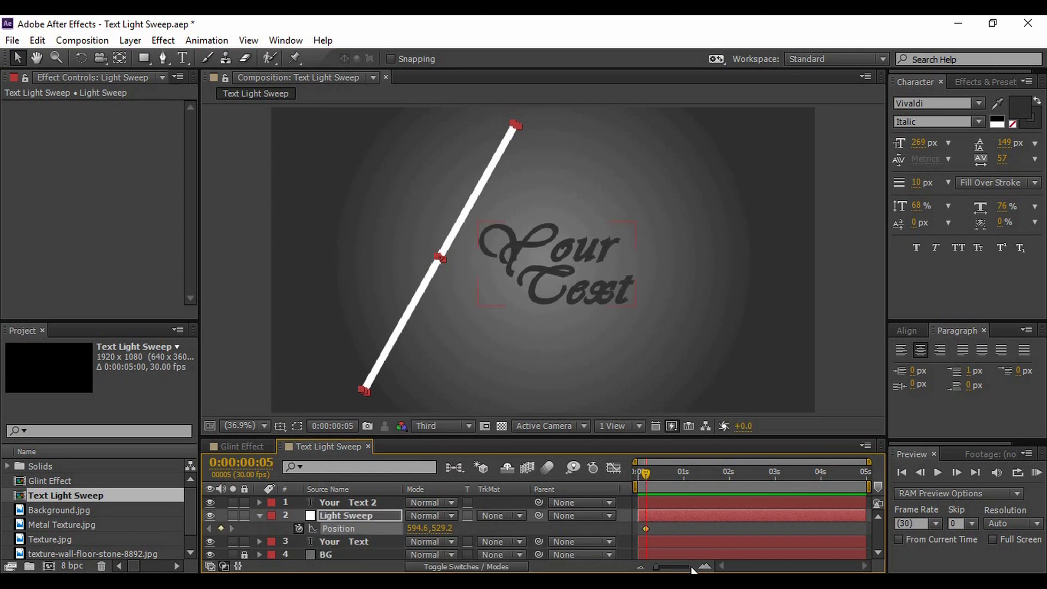
- At 0:00:00:20, move the Light Sweep strip past the right side of the text to a position of about 1393, 697
left_click_drag(657, 566, 679, 566)
left_click_drag(659, 472, 723, 487)
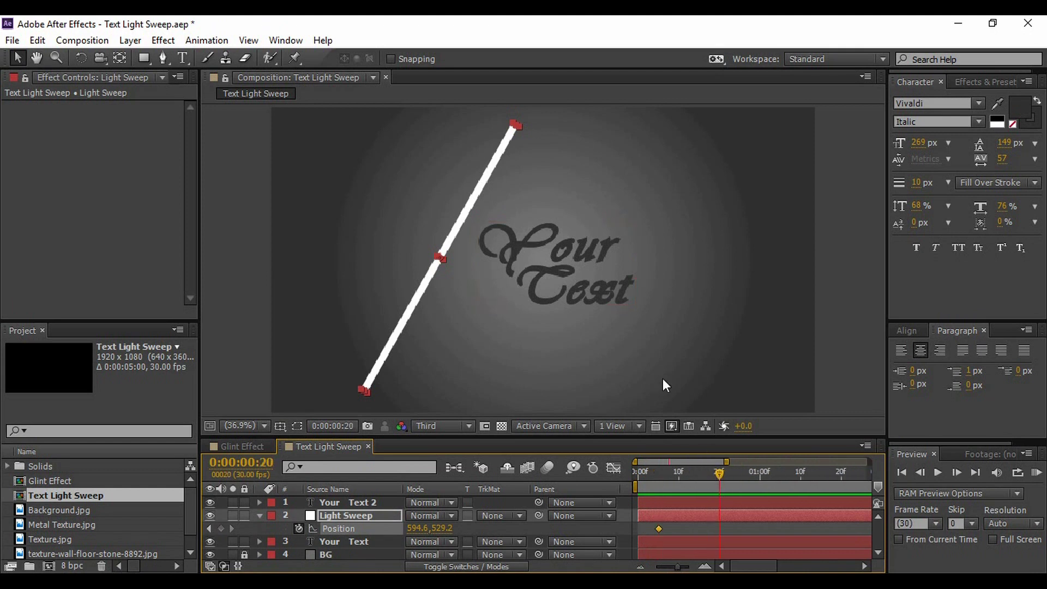
left_click_drag(479, 183, 705, 234)
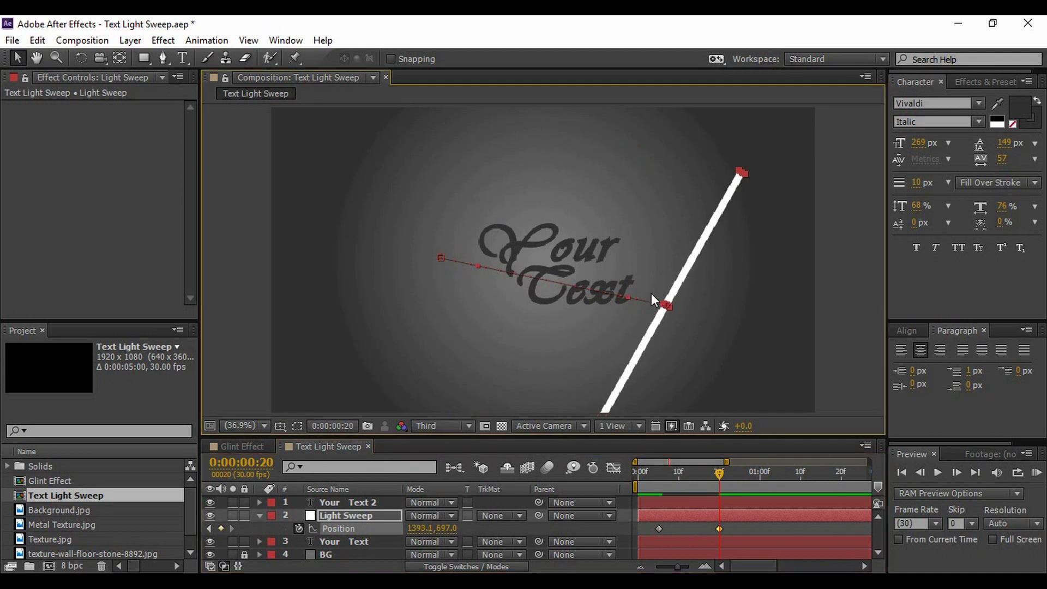
left_click(259, 515)
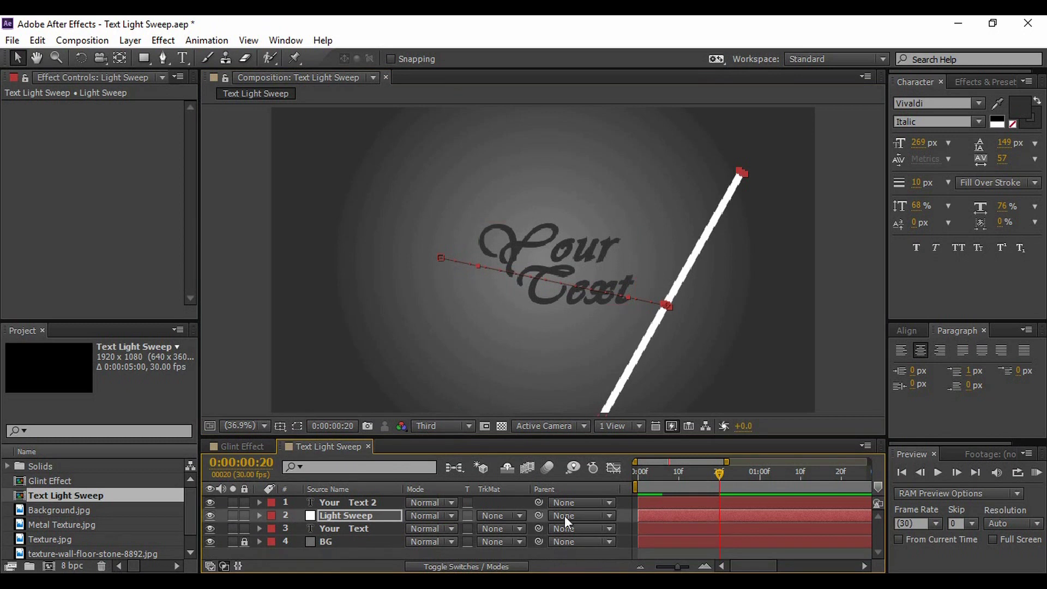
- Apply Easy Ease to both Position keyframes of the Light Sweep layer and collapse its properties
left_click(376, 517)
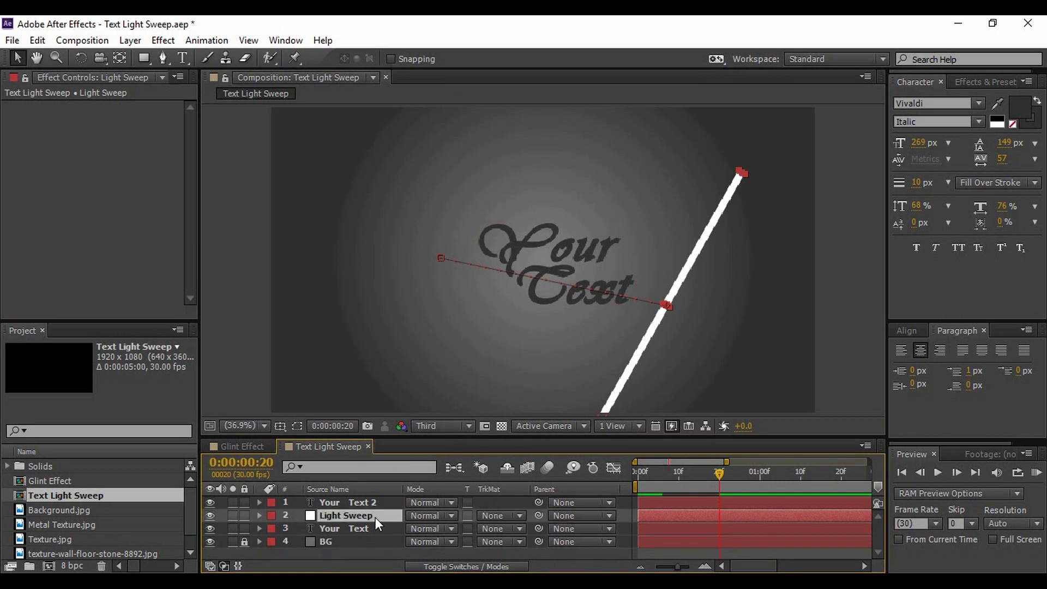
key("p")
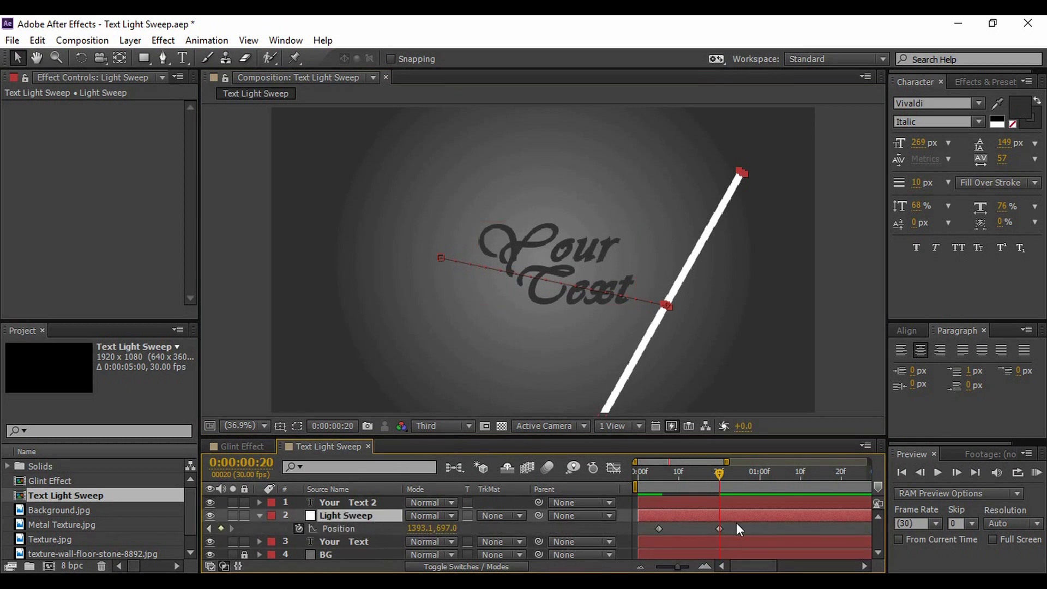
left_click_drag(735, 524, 644, 537)
mouse_move(656, 529)
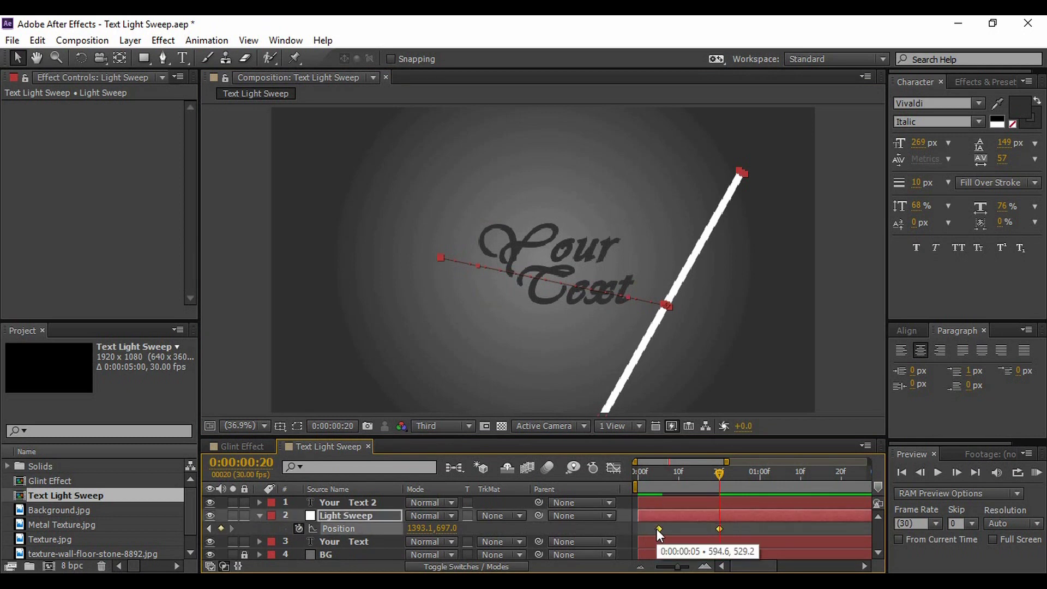
key("F9")
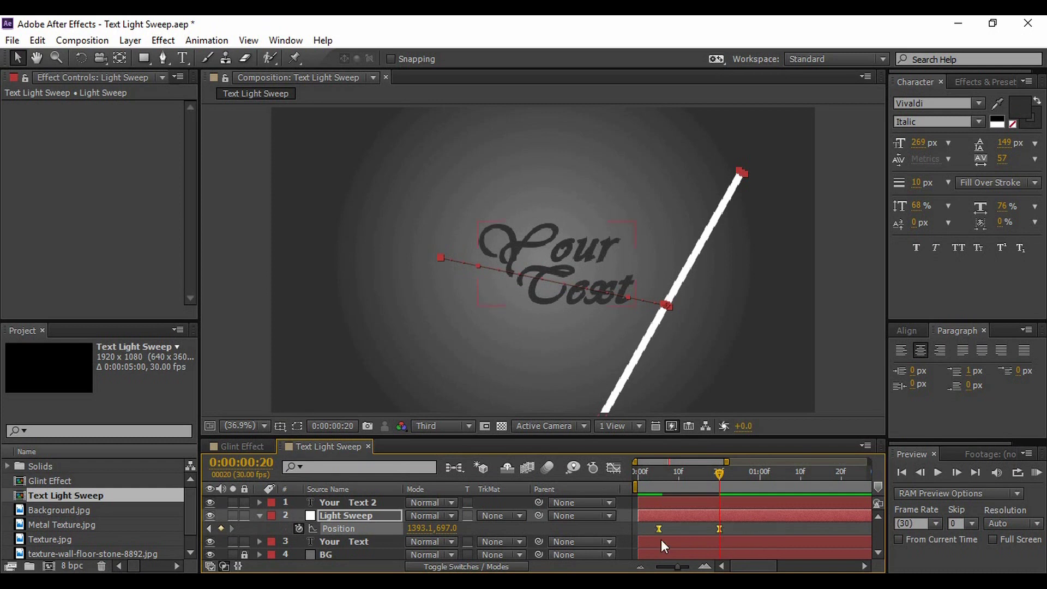
left_click(257, 516)
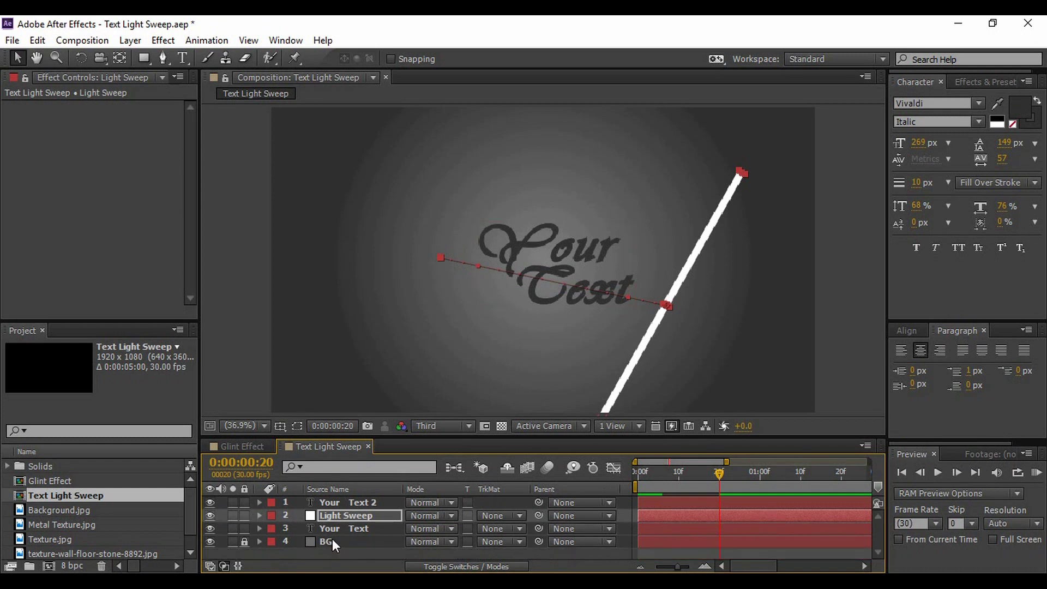
left_click(375, 549)
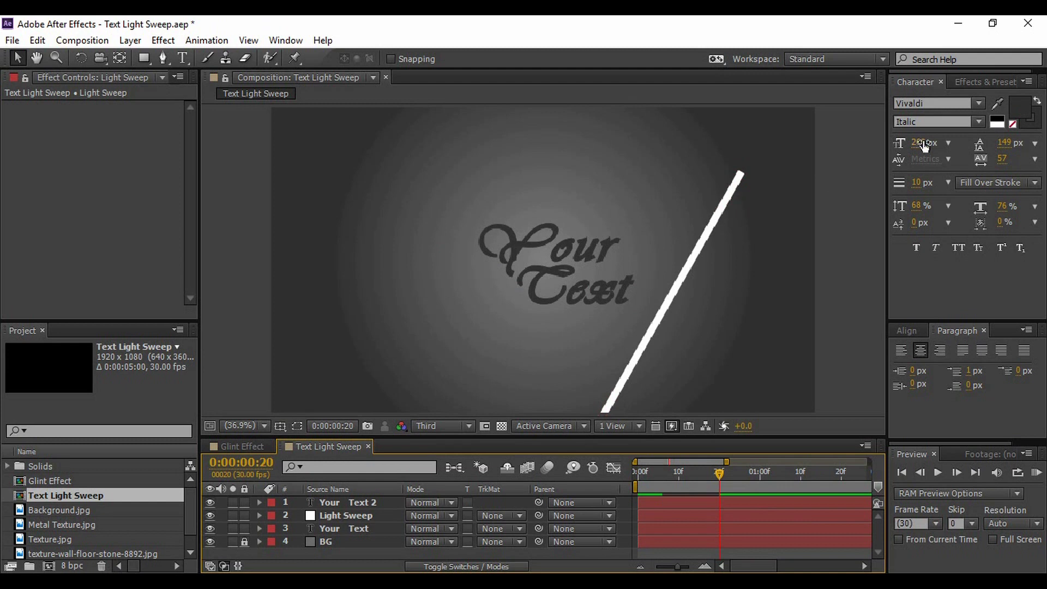
- Search the effects and presets for "fast"
left_click(975, 87)
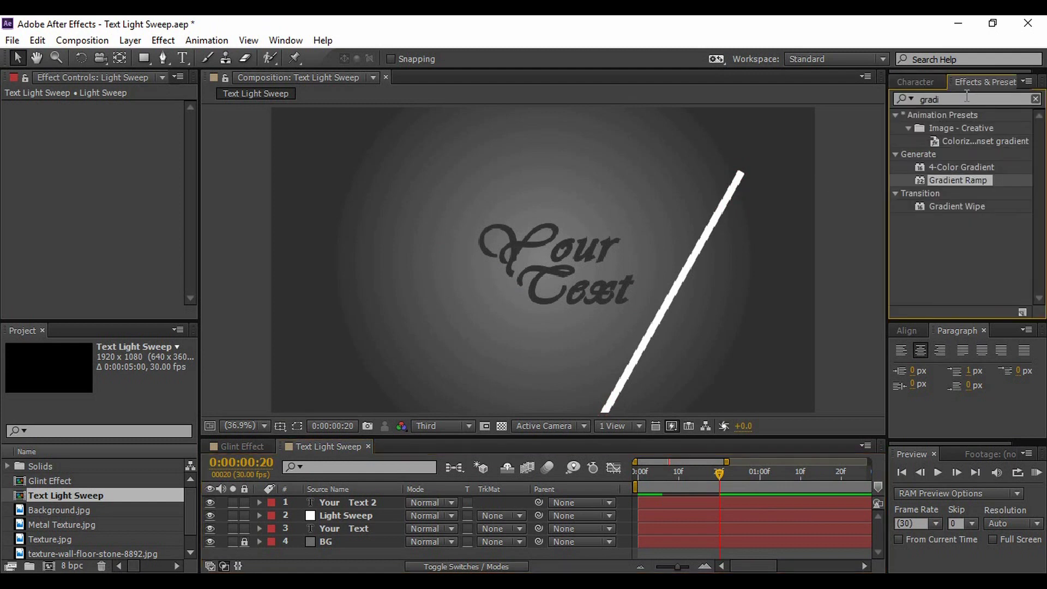
left_click(909, 98)
type("fast")
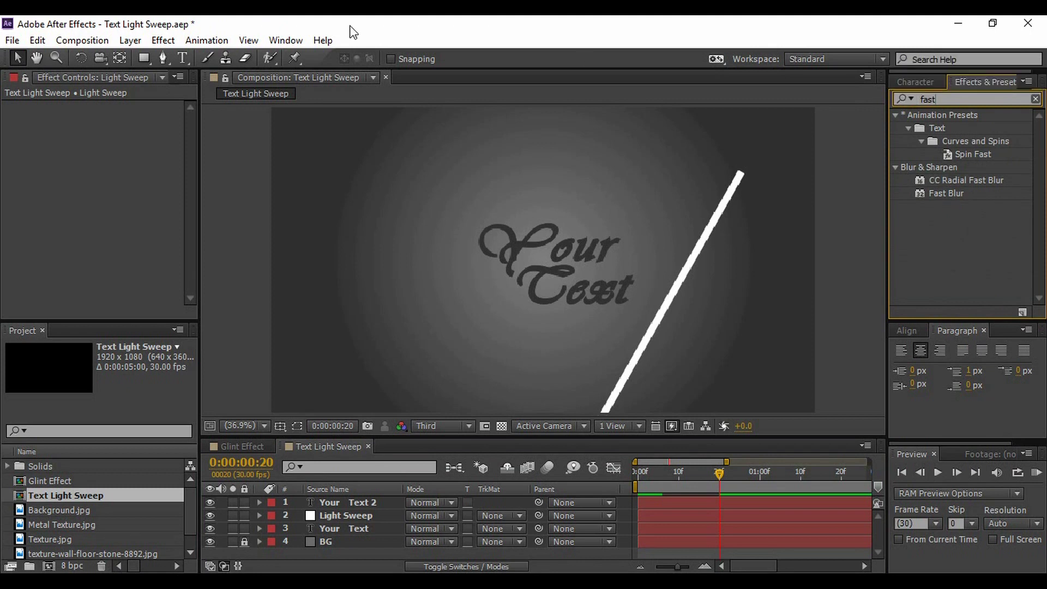
left_click(168, 41)
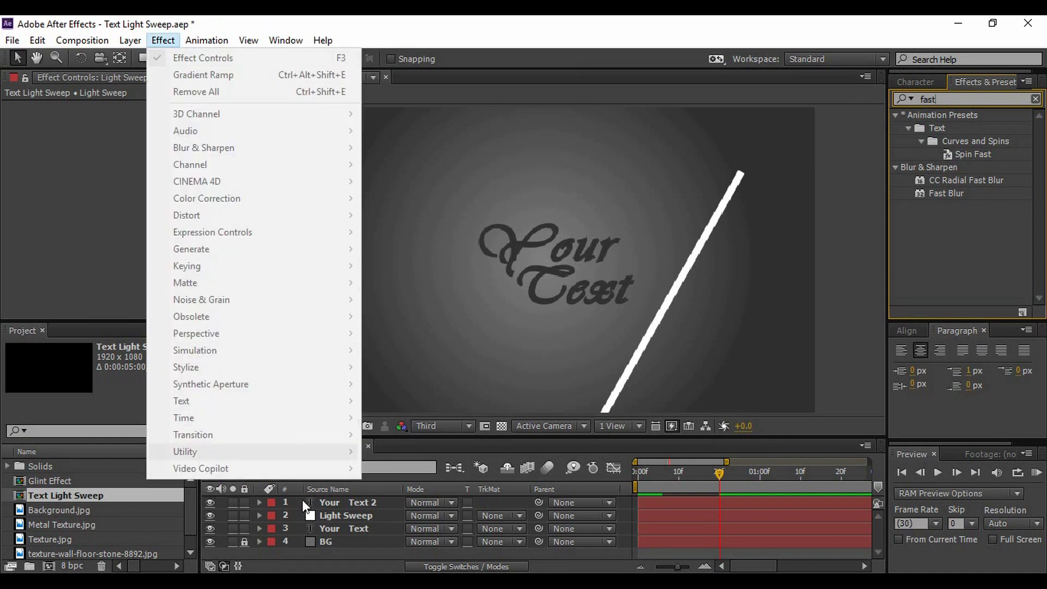
left_click(365, 549)
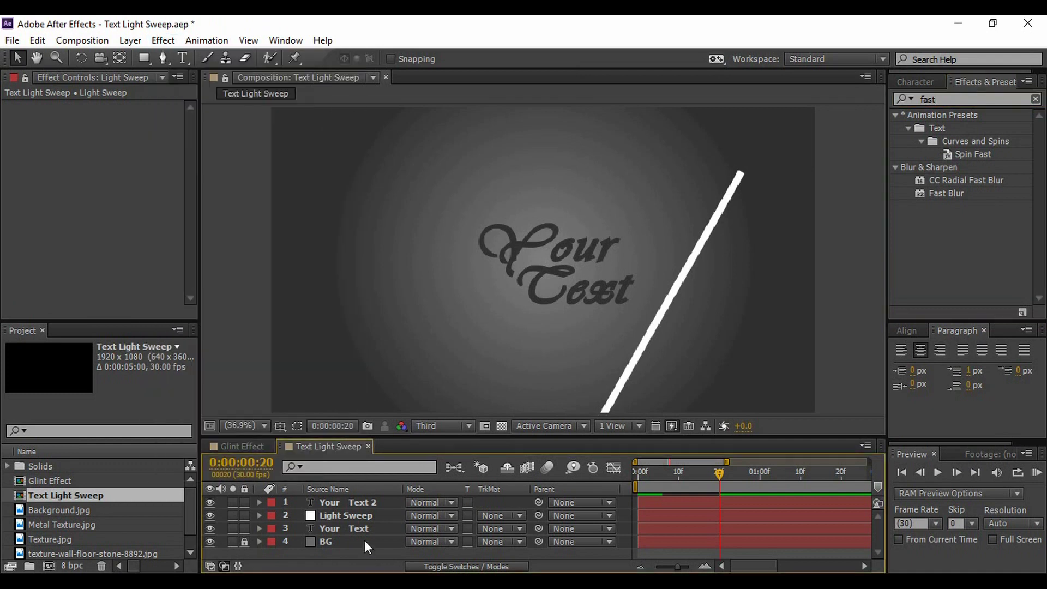
left_click(350, 516)
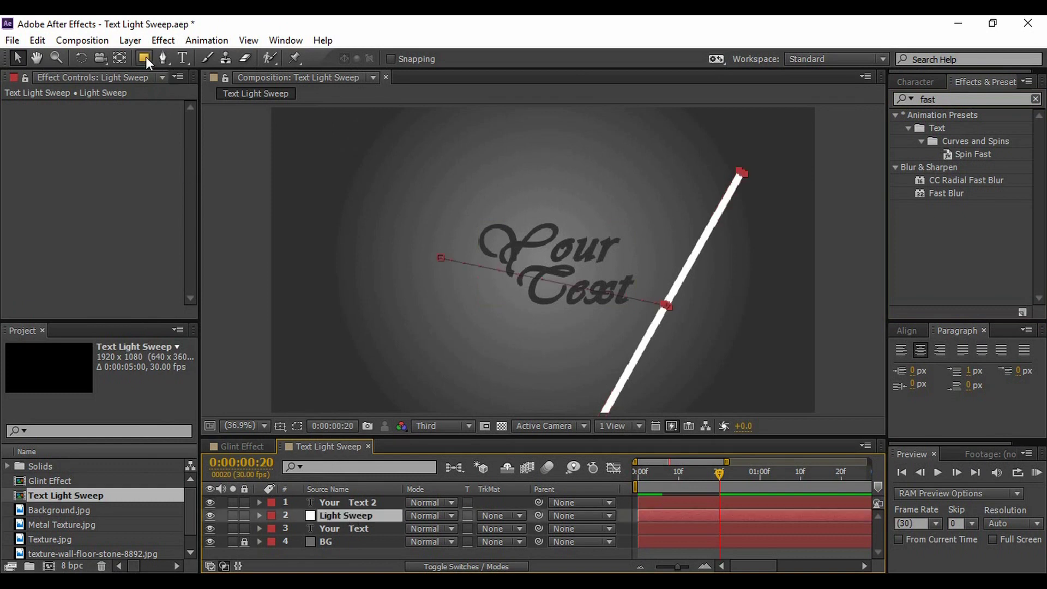
left_click(159, 43)
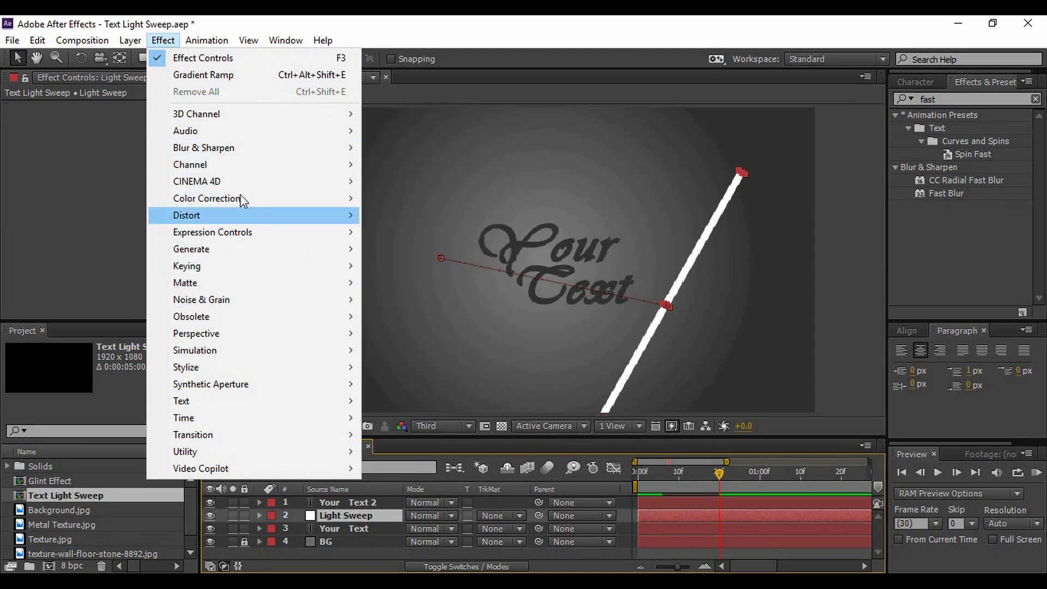
mouse_move(243, 119)
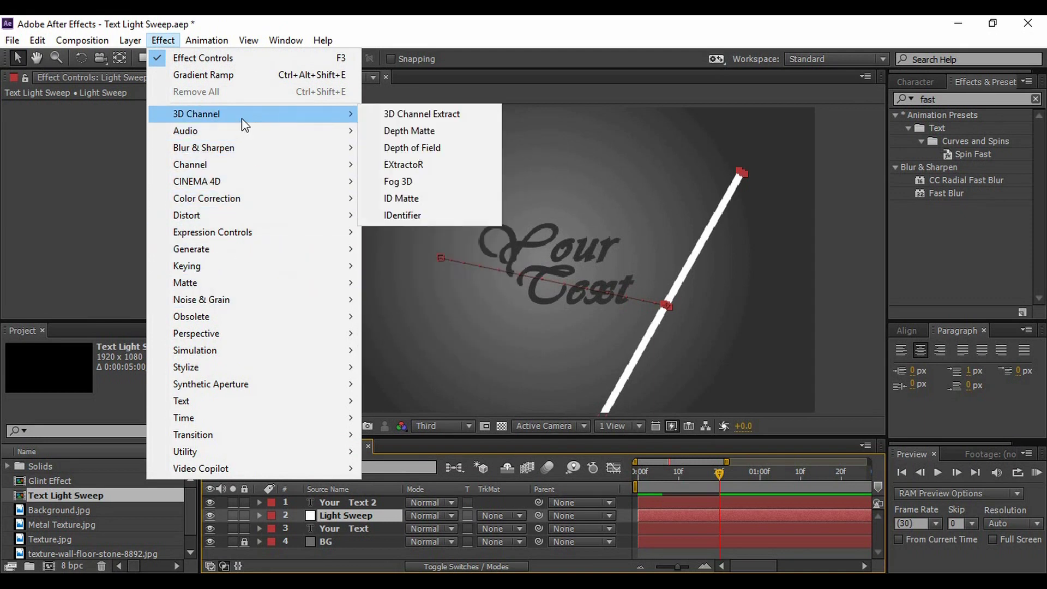
mouse_move(238, 153)
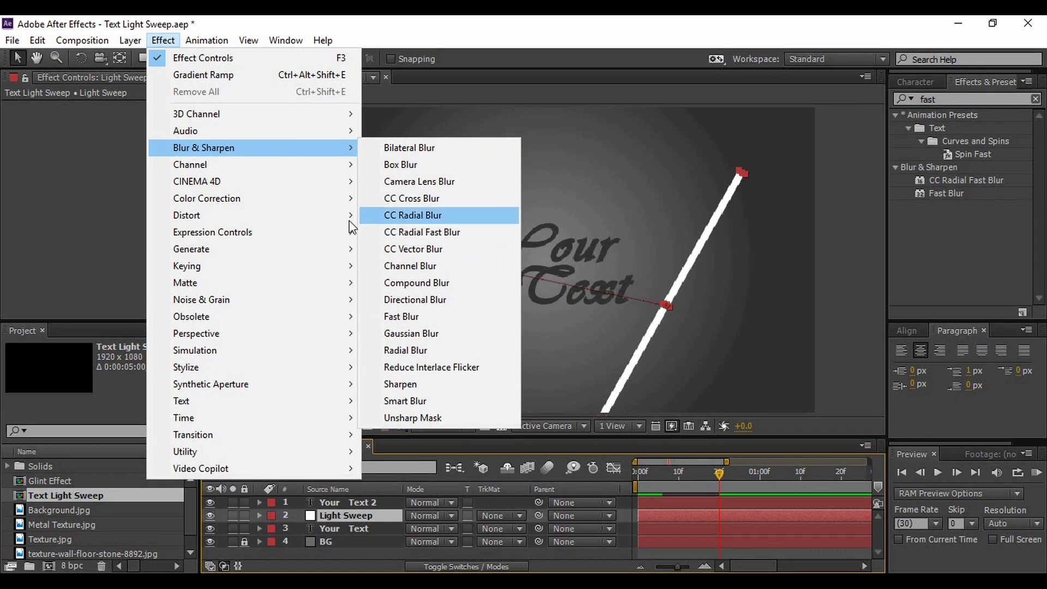
left_click(659, 168)
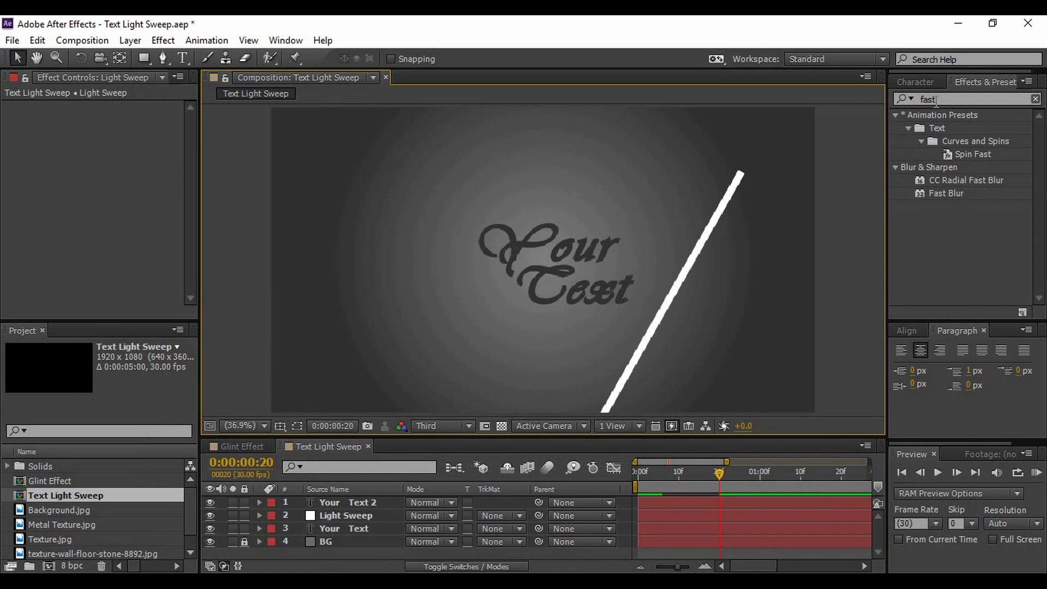
- Apply Fast Blur to the Light Sweep layer and set its Blurriness to 900
left_click_drag(945, 194, 346, 516)
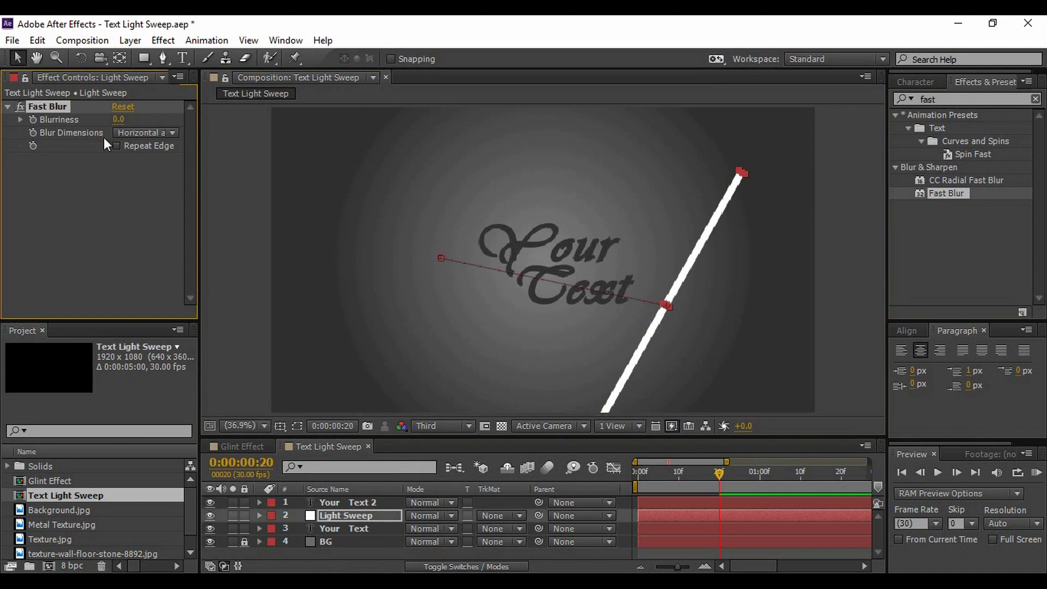
left_click(119, 119)
type("900")
left_click(127, 180)
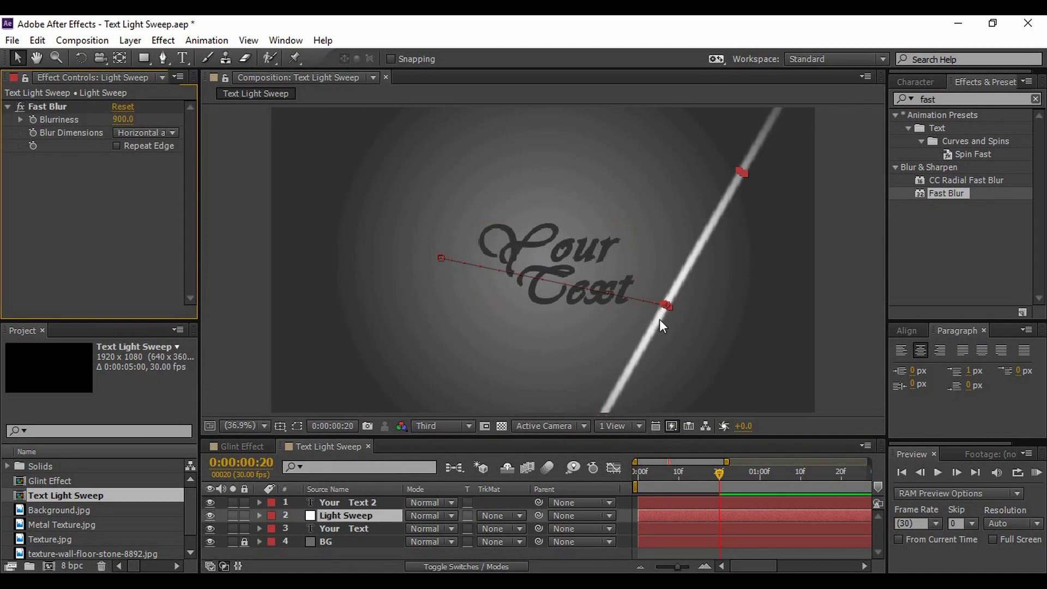
left_click(774, 372)
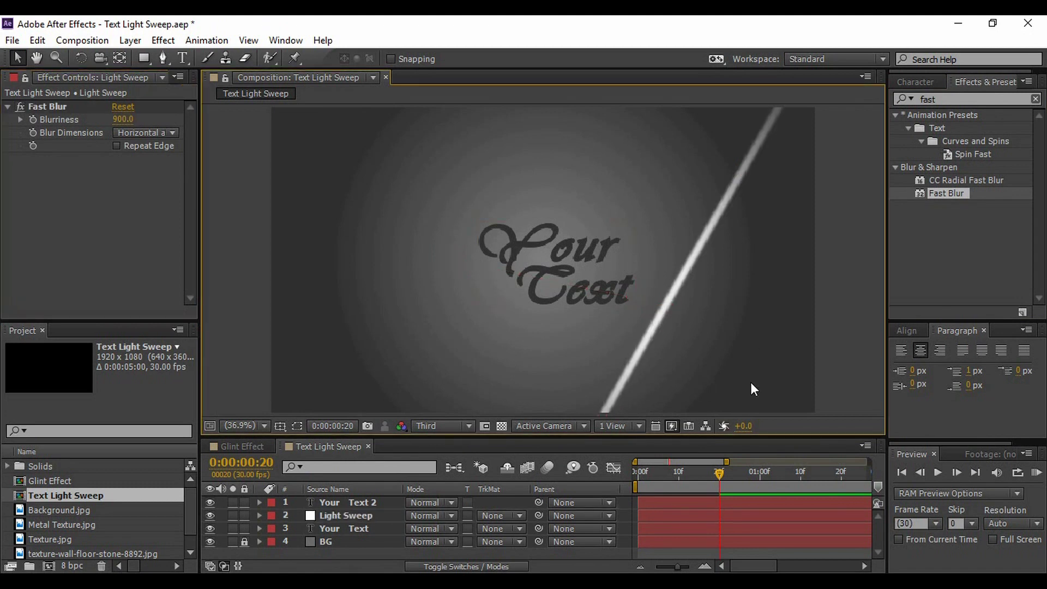
- Preview the sweep animation and set the Light Sweep layer's track matte to Alpha Matte "Your Text 2"
key("space")
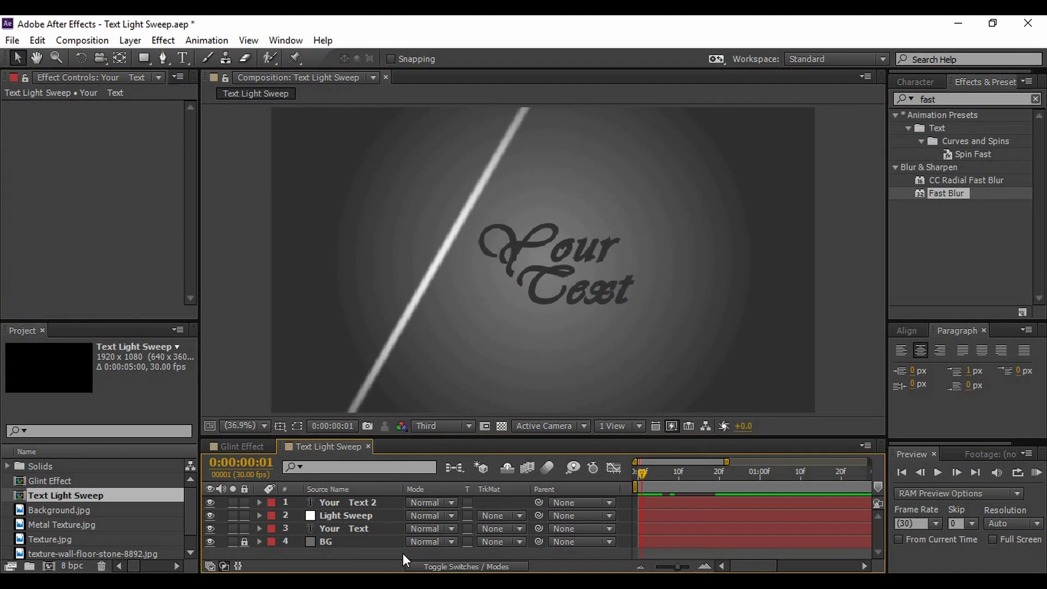
left_click(374, 515)
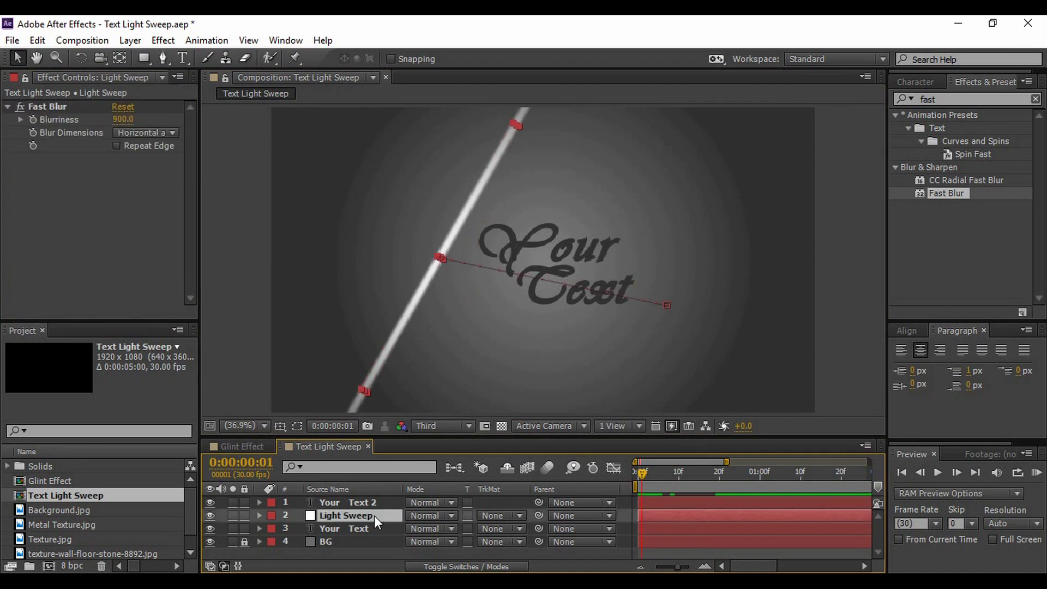
left_click(496, 515)
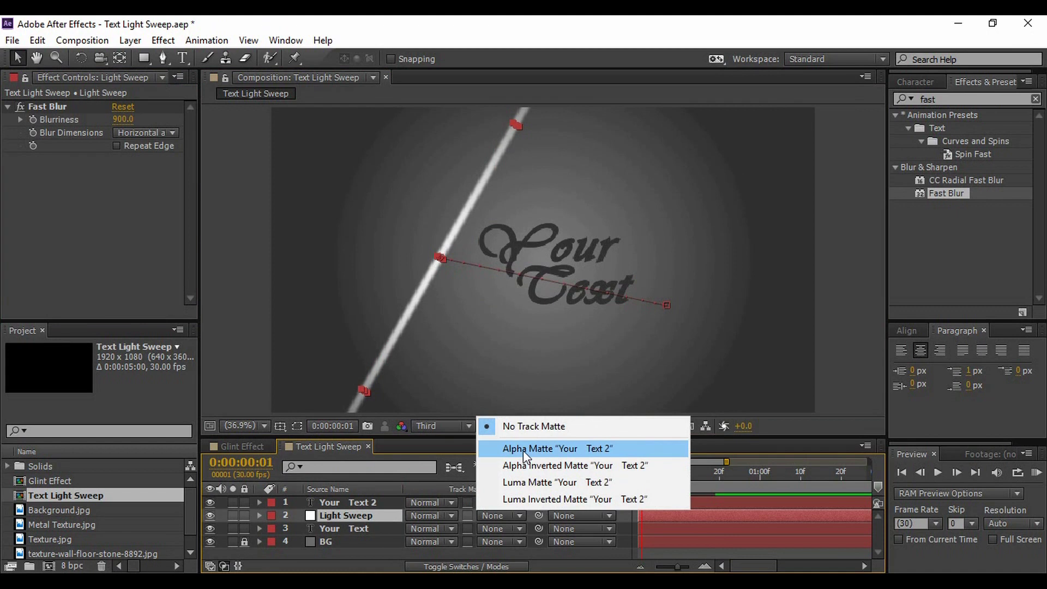
left_click(523, 449)
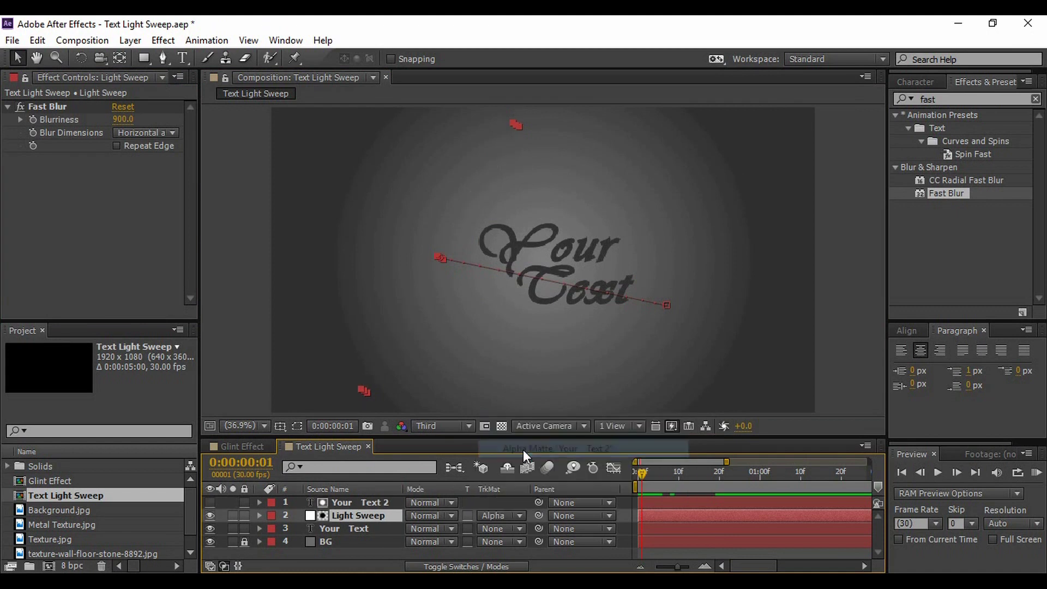
left_click(419, 549)
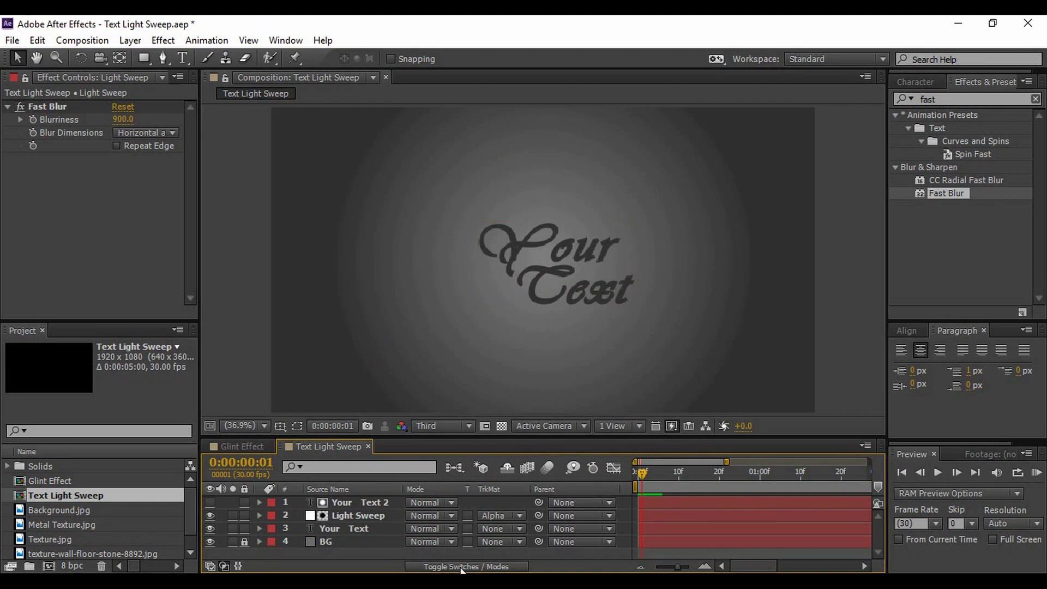
left_click(496, 566)
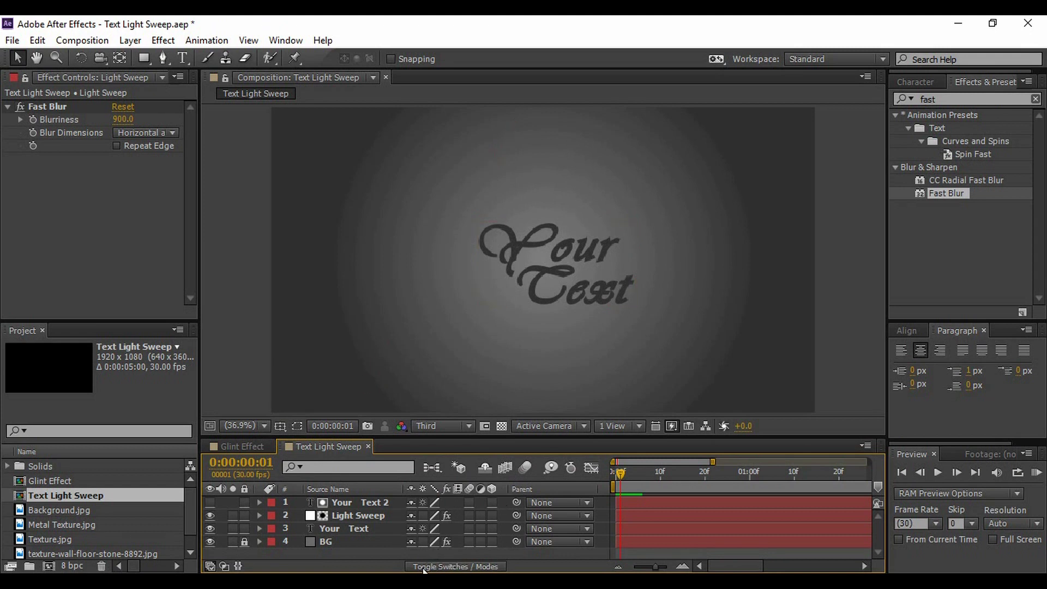
left_click(481, 567)
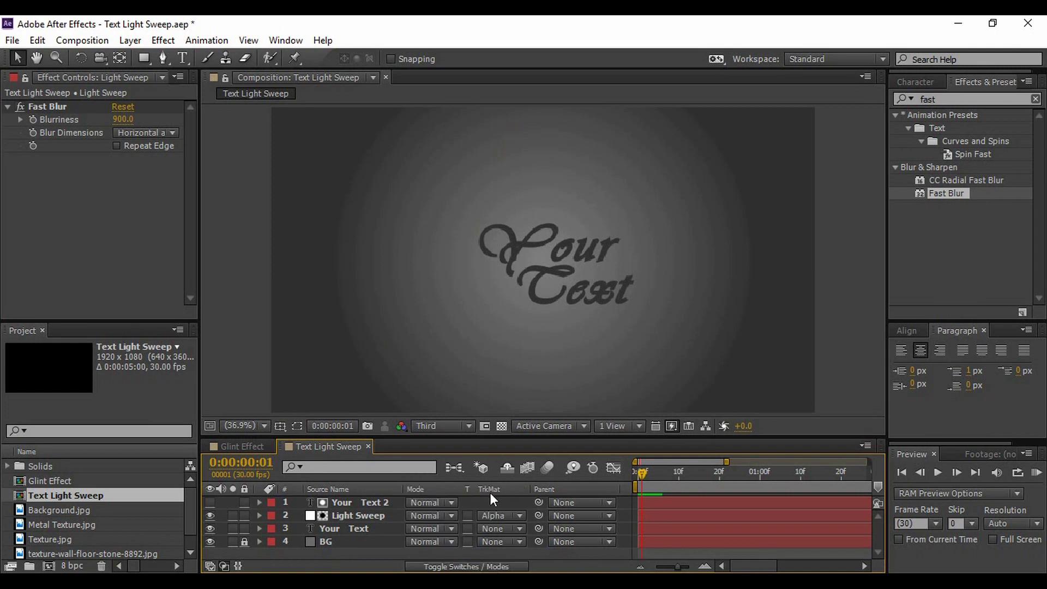
- Reapply Alpha Matte "Your Text 2" as the Light Sweep layer's track matte and preview the sweep across the text
left_click(506, 513)
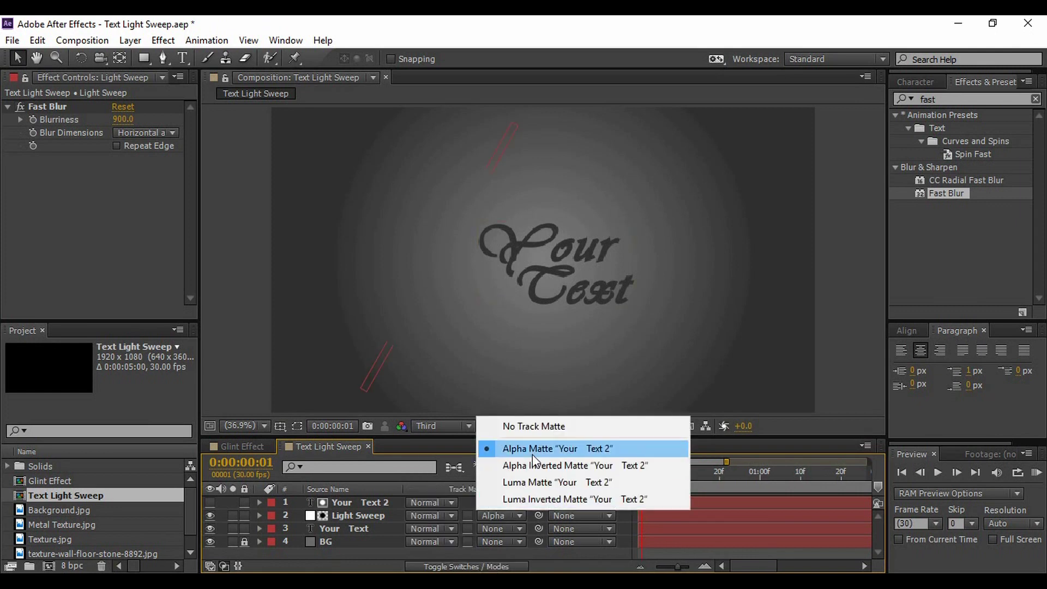
left_click(533, 452)
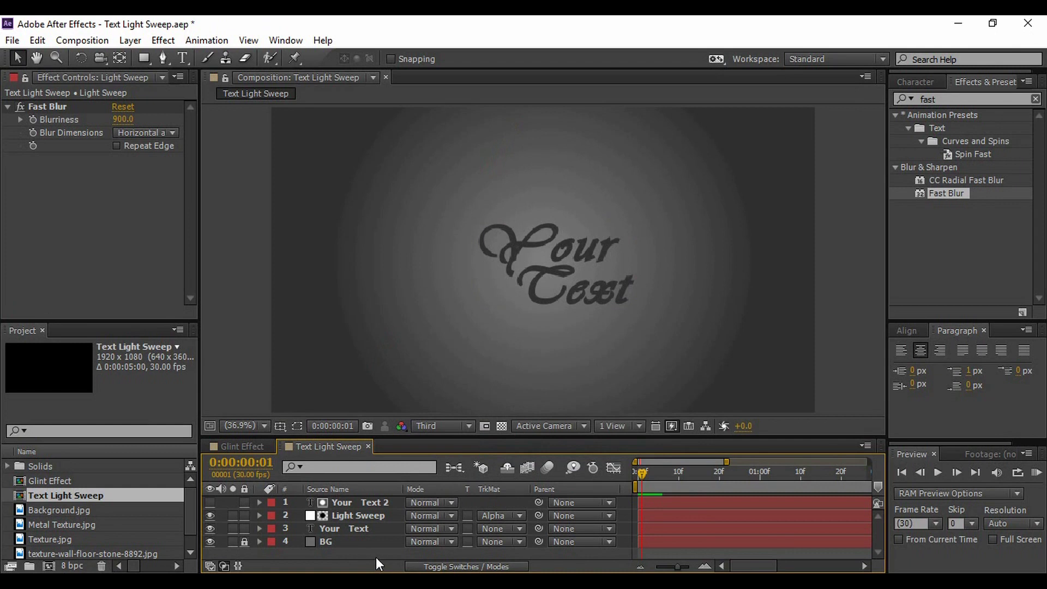
left_click(944, 471)
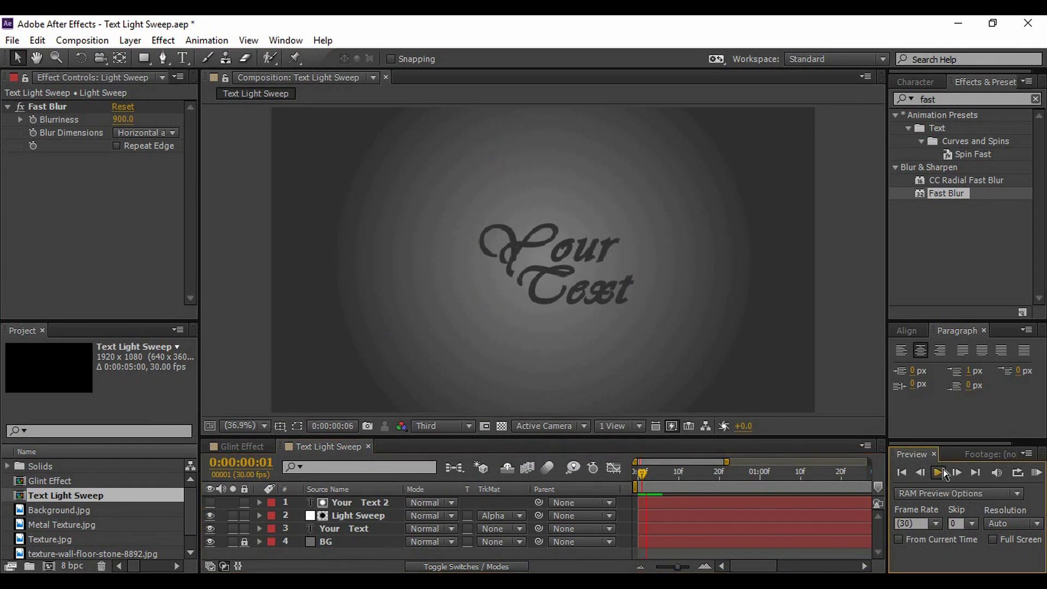
left_click(390, 556)
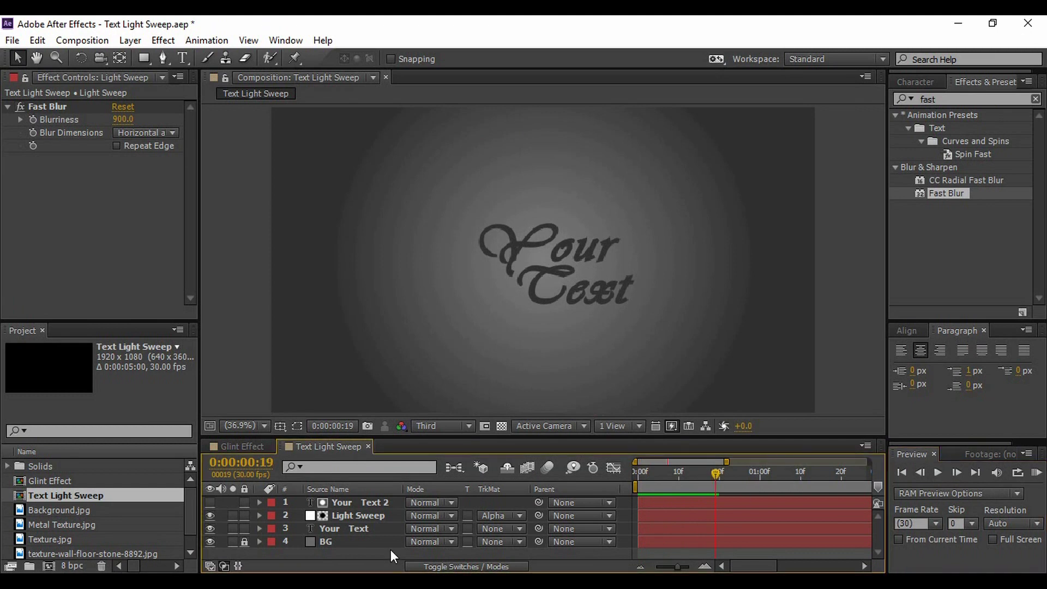
- Slow the sweep by moving the Light Sweep layer's last Position keyframe to the one-second mark, and scrub through the result
left_click(382, 515)
left_click(382, 515)
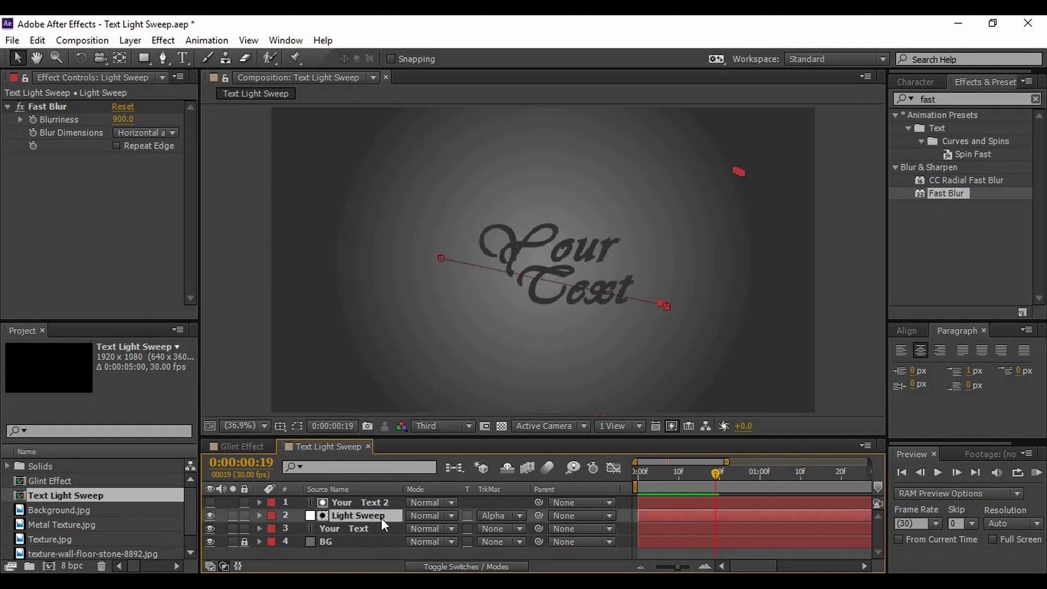
key("p")
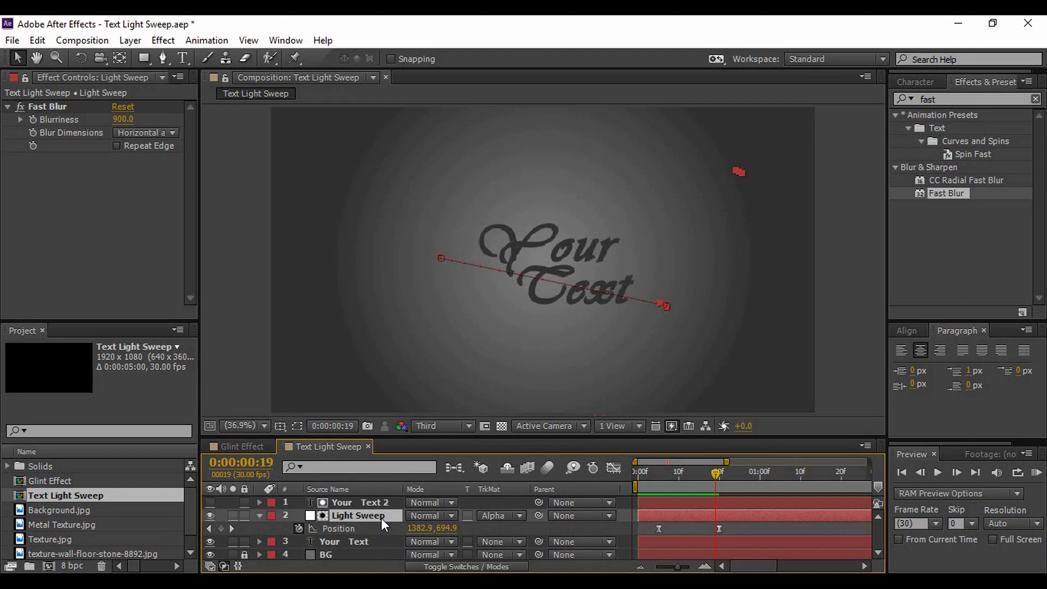
left_click_drag(718, 528, 759, 530)
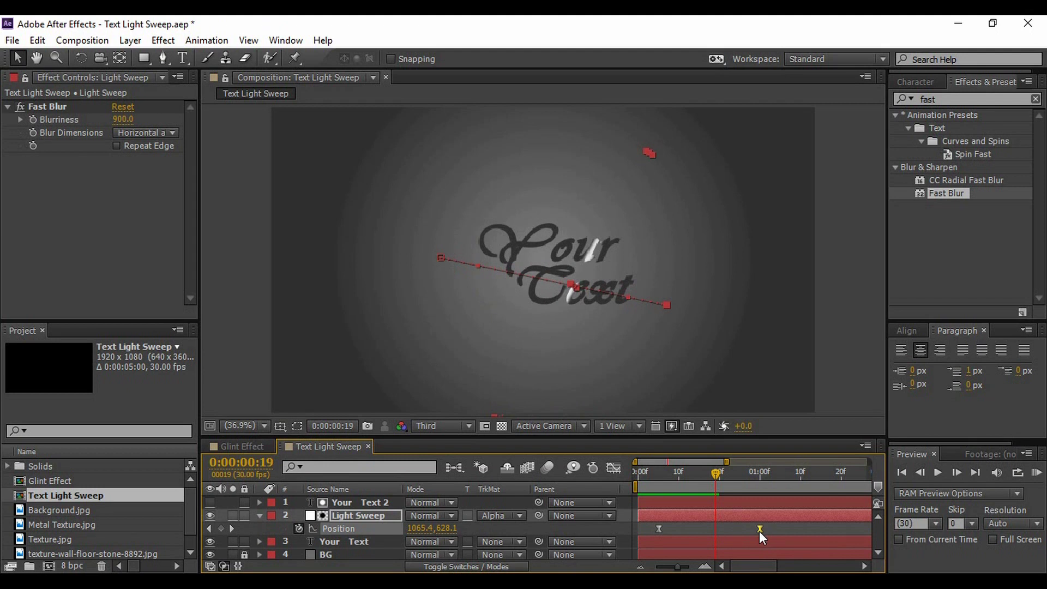
left_click_drag(713, 471, 767, 477)
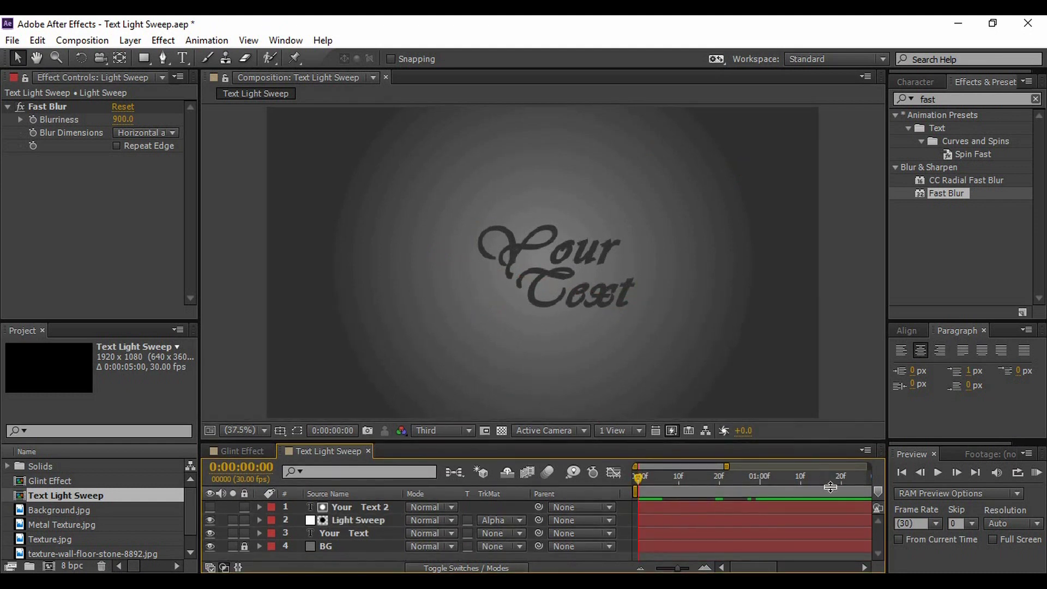
- Enlarge the composition view by shrinking the timeline area, and play the light sweep from the first frame
left_click_drag(804, 440, 803, 553)
left_click(904, 473)
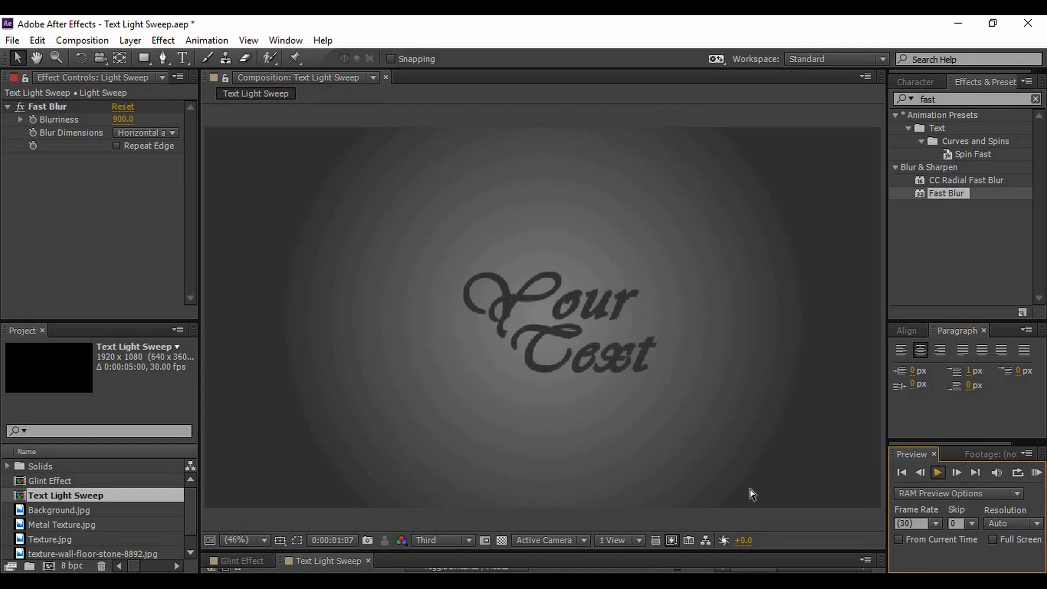
left_click(937, 474)
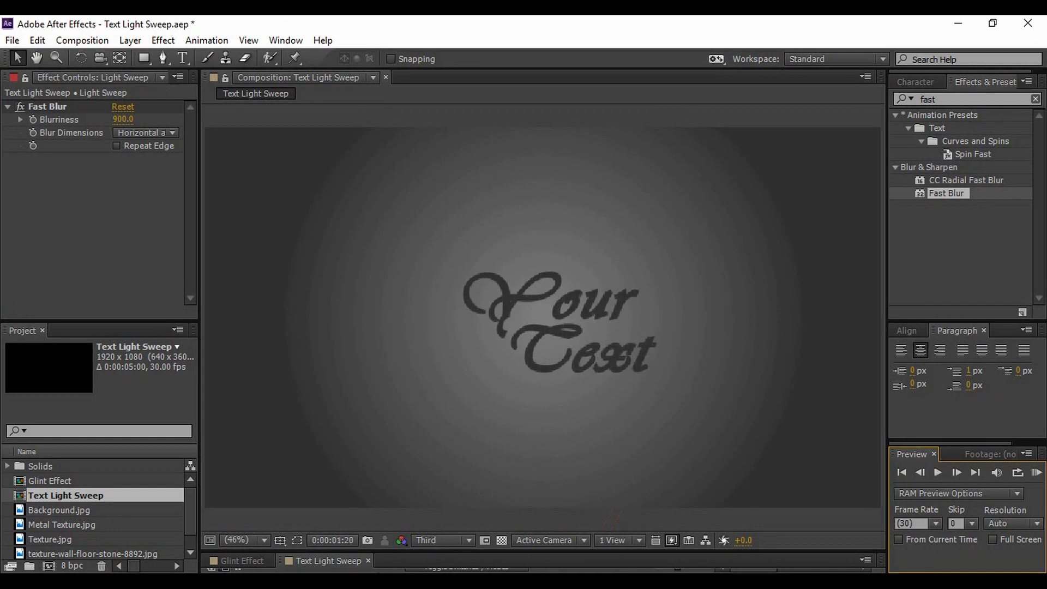
- Set the composition view's resolution to Full and play the light sweep again from the first frame
left_click(441, 537)
left_click(444, 451)
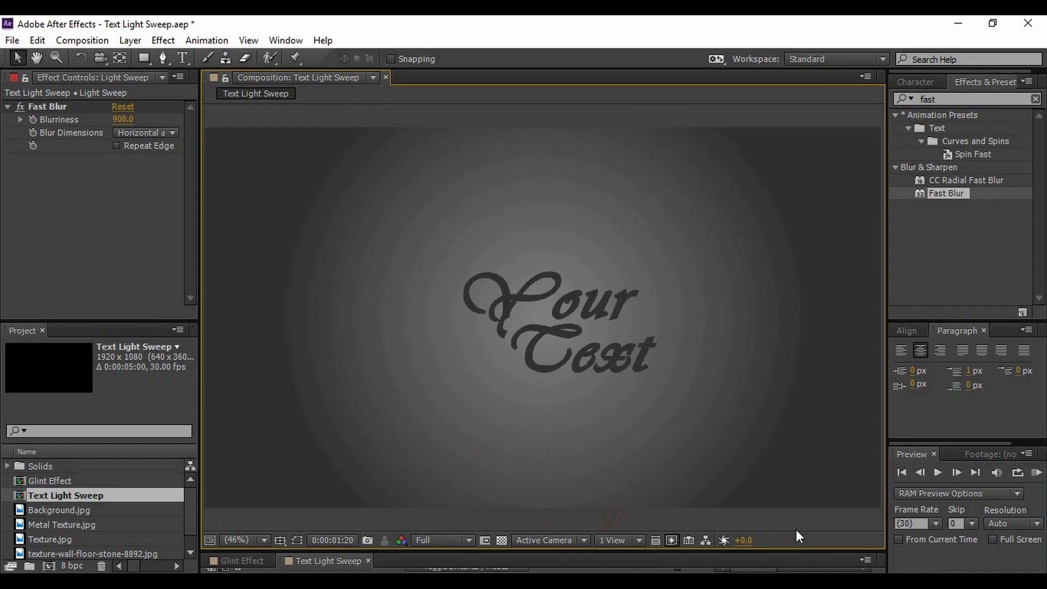
left_click(935, 474)
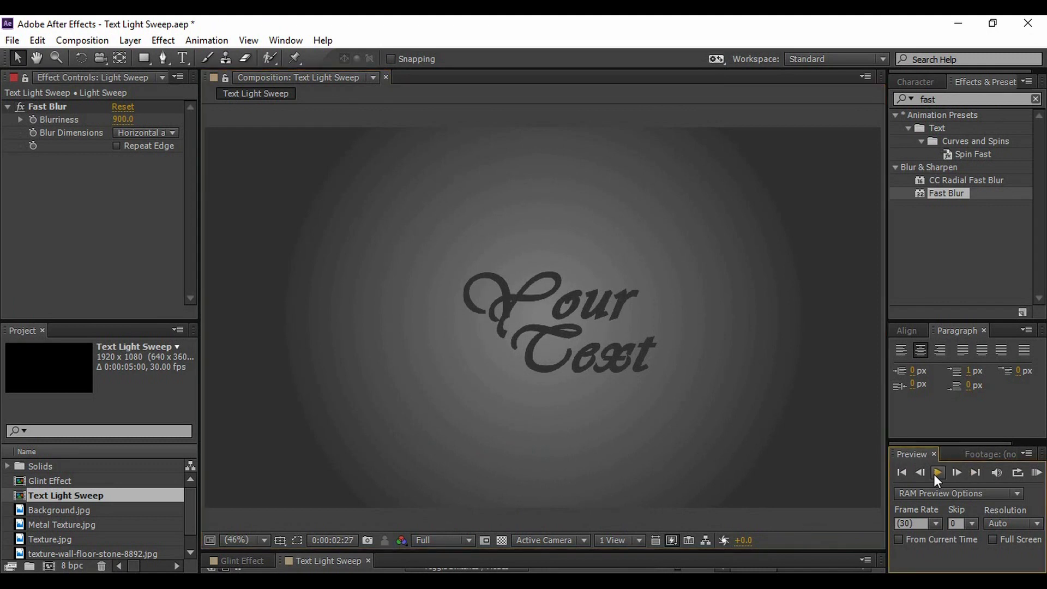
left_click(933, 473)
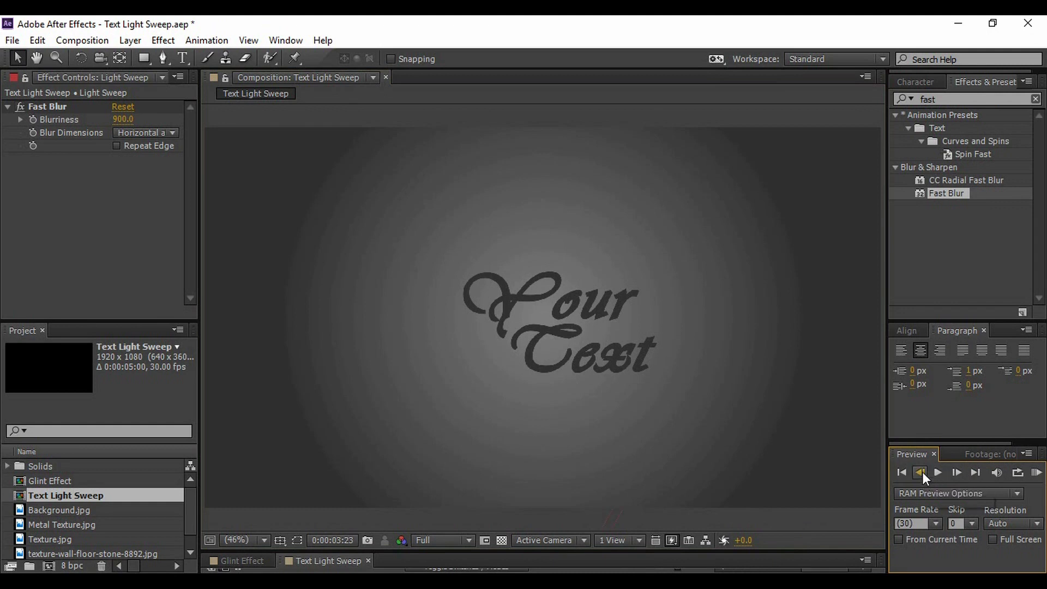
left_click(900, 473)
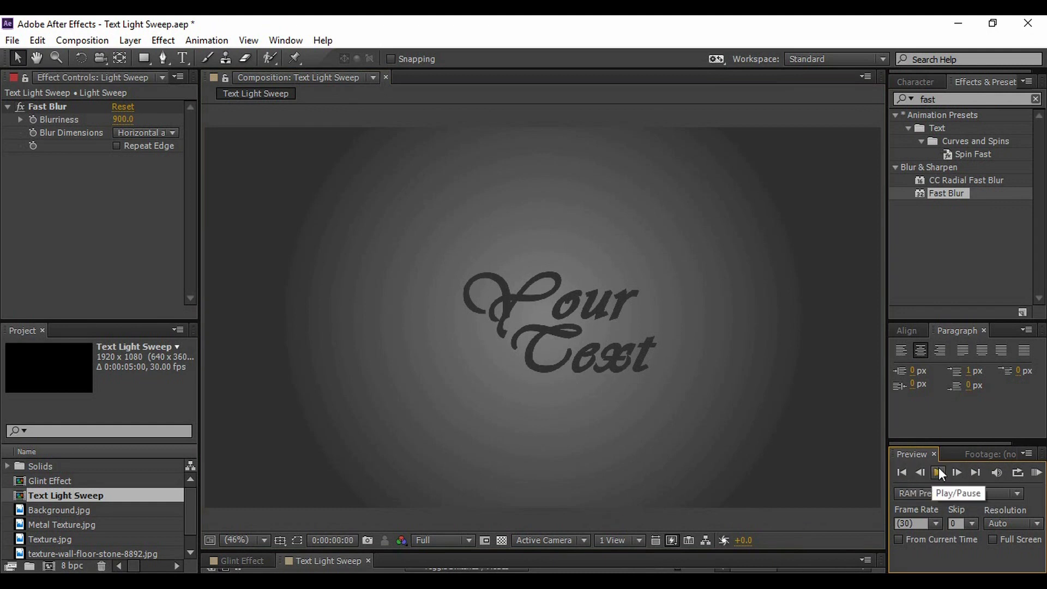
left_click(937, 472)
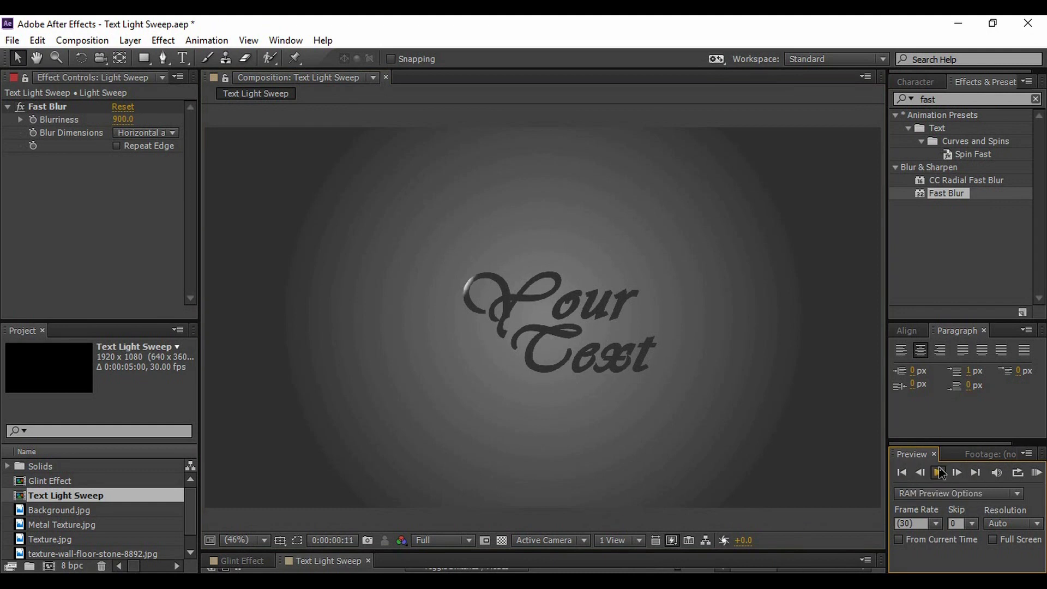